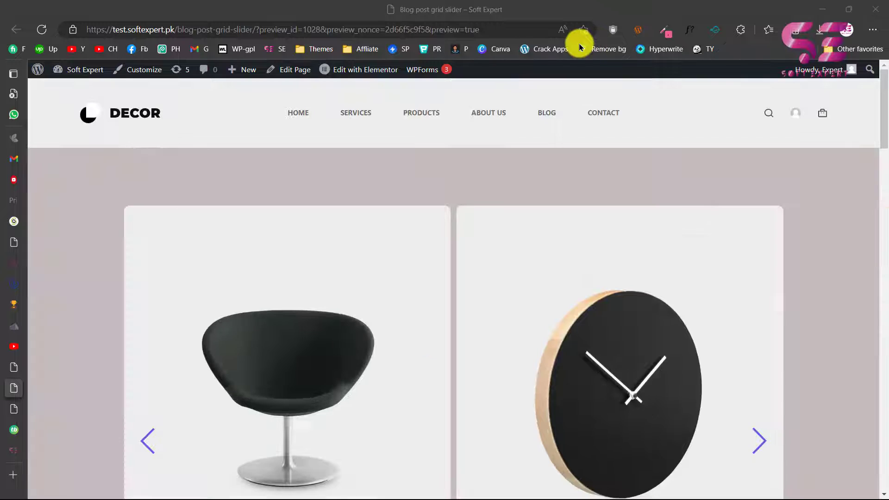
- Load more products into the preview's product grid, then close the preview tab
{"action": "left_click_drag", "start_coordinate": [885, 125], "coordinate": [882, 264]}
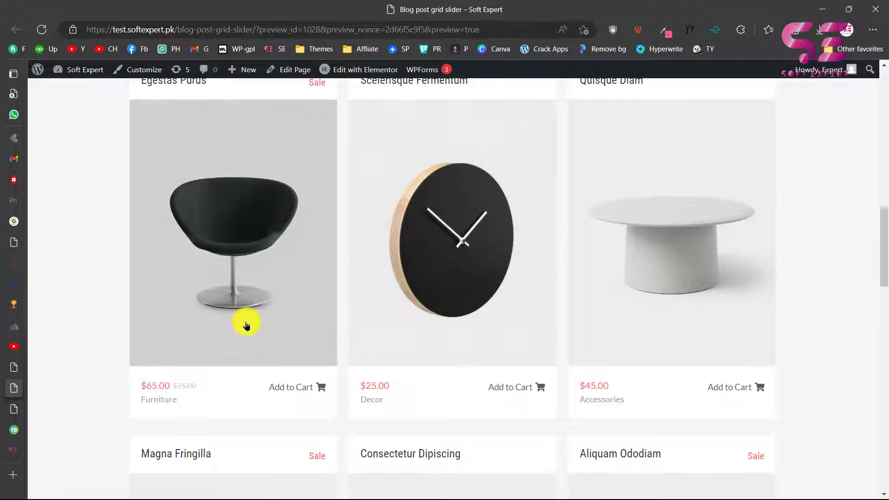
{"action": "scroll", "coordinate": [246, 321], "scroll_direction": "down", "scroll_amount": 8}
{"action": "scroll", "coordinate": [246, 326], "scroll_direction": "down", "scroll_amount": 8}
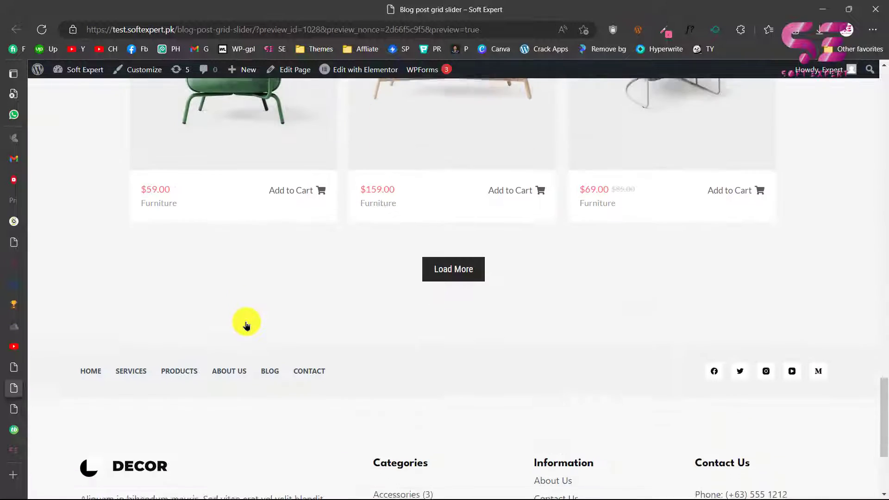
{"action": "left_click", "coordinate": [445, 256]}
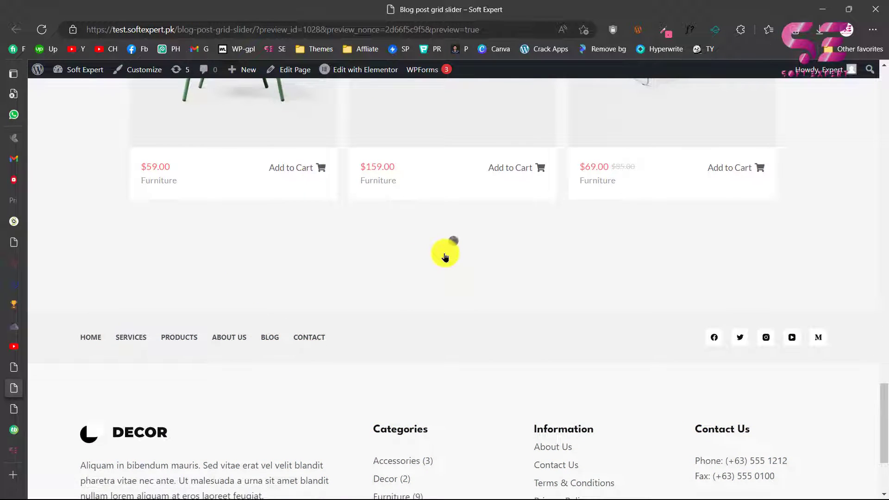
{"action": "scroll", "coordinate": [445, 256], "scroll_direction": "down", "scroll_amount": 10}
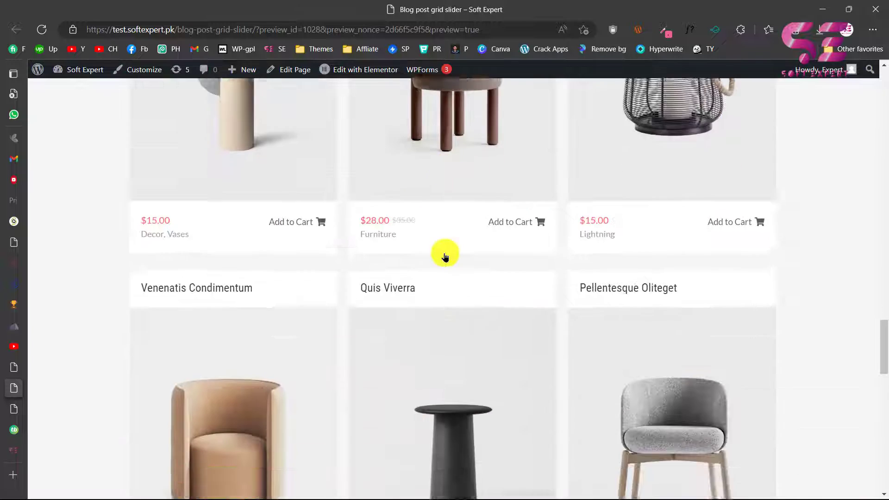
{"action": "key", "text": "ctrl+w"}
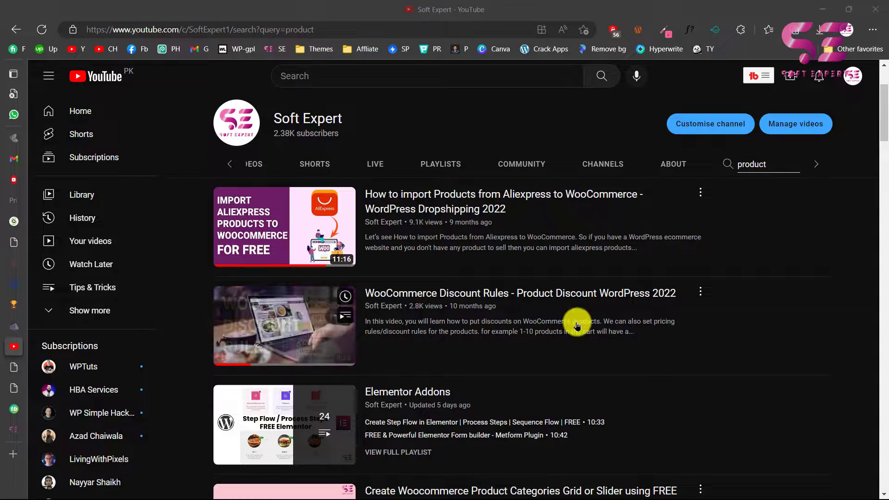
{"action": "scroll", "coordinate": [577, 325], "scroll_direction": "down", "scroll_amount": 1}
{"action": "scroll", "coordinate": [512, 236], "scroll_direction": "down", "scroll_amount": 5}
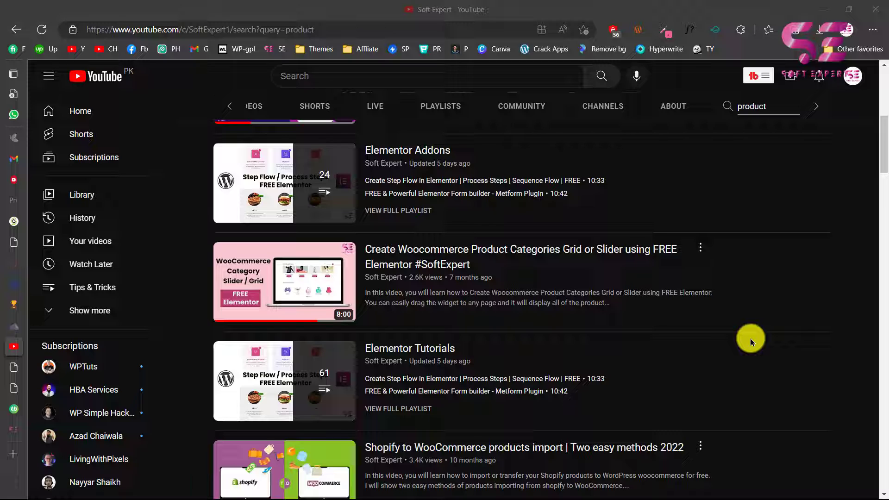
{"action": "scroll", "coordinate": [751, 338], "scroll_direction": "down", "scroll_amount": 12}
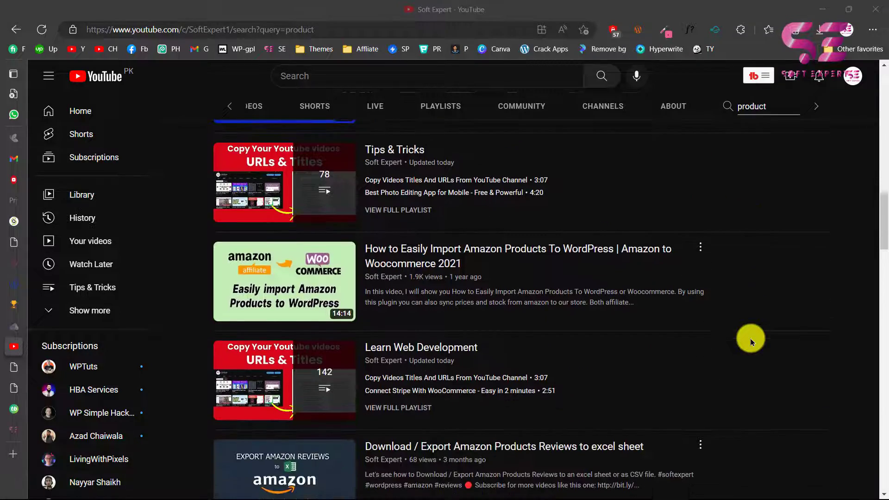
{"action": "scroll", "coordinate": [751, 338], "scroll_direction": "down", "scroll_amount": 12}
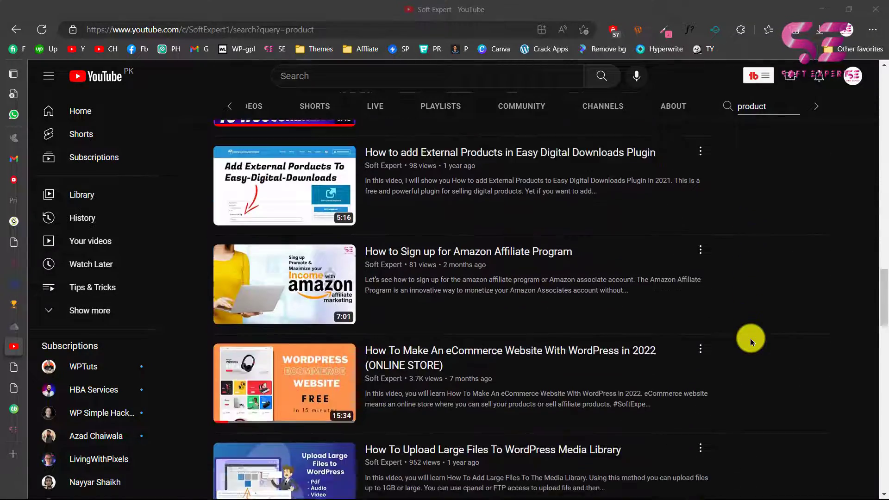
{"action": "scroll", "coordinate": [751, 338], "scroll_direction": "down", "scroll_amount": 3}
- Look over the WooCommerce admin product list
{"action": "left_click", "coordinate": [15, 368]}
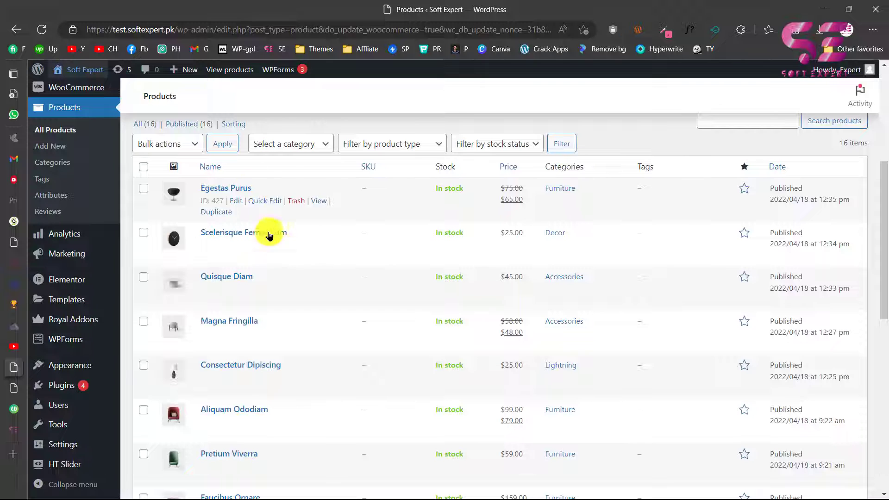
{"action": "scroll", "coordinate": [278, 367], "scroll_direction": "down", "scroll_amount": 3}
{"action": "scroll", "coordinate": [278, 198], "scroll_direction": "up", "scroll_amount": 2}
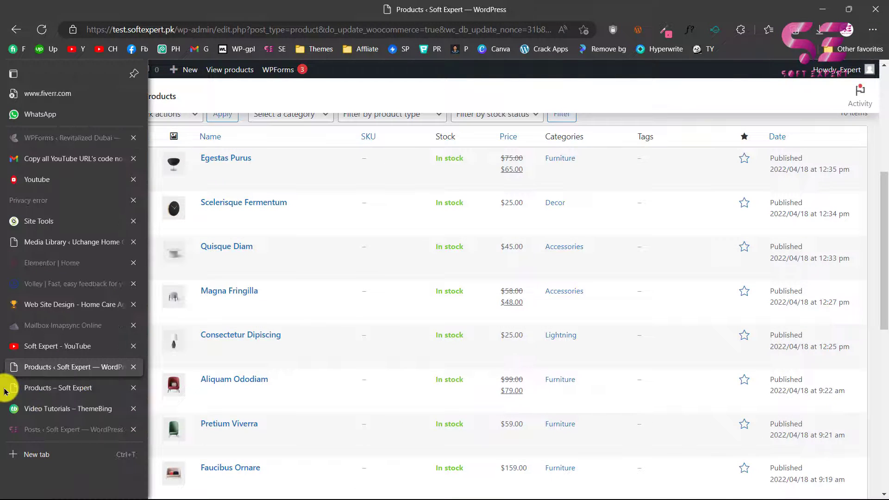
- Browse the products on the storefront shop page, then return to the admin list
{"action": "left_click", "coordinate": [28, 388]}
{"action": "scroll", "coordinate": [377, 278], "scroll_direction": "down", "scroll_amount": 6}
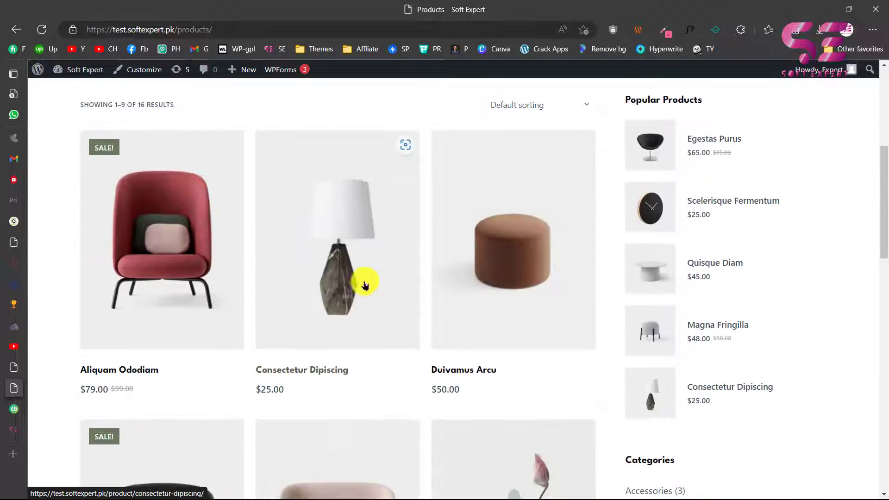
{"action": "scroll", "coordinate": [463, 254], "scroll_direction": "down", "scroll_amount": 5}
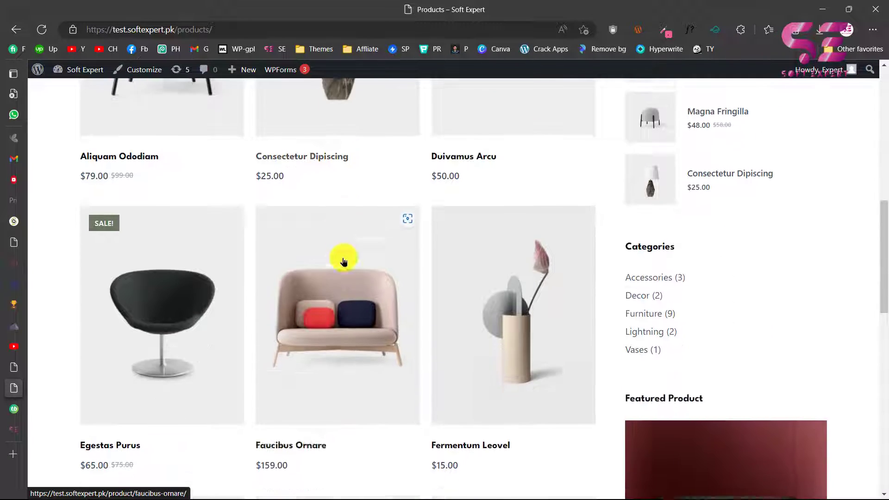
{"action": "scroll", "coordinate": [482, 269], "scroll_direction": "up", "scroll_amount": 4}
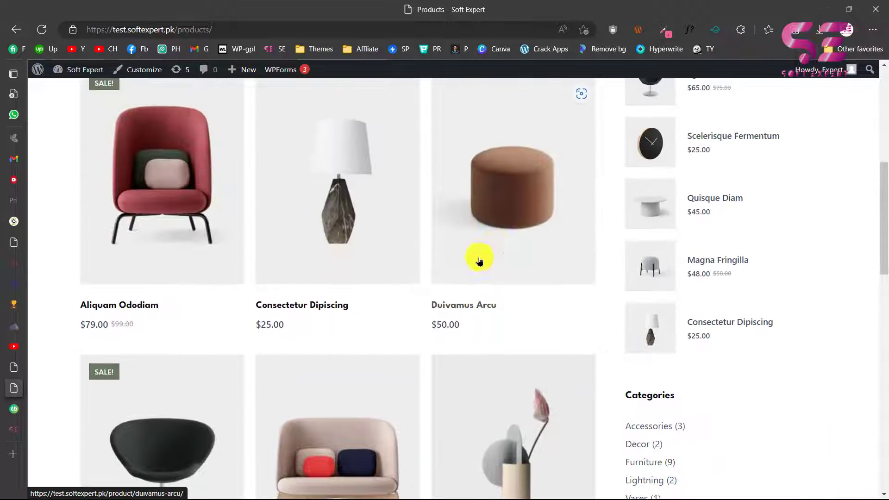
{"action": "scroll", "coordinate": [480, 262], "scroll_direction": "up", "scroll_amount": 2}
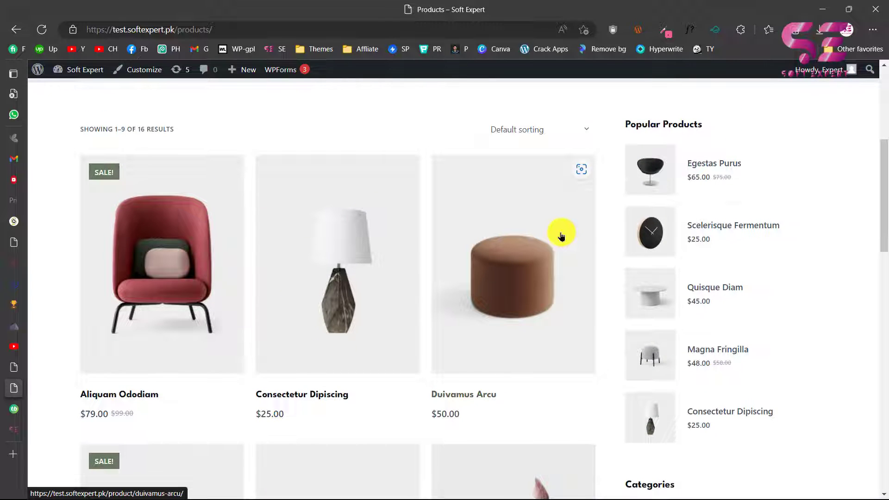
{"action": "scroll", "coordinate": [561, 236], "scroll_direction": "up", "scroll_amount": 2}
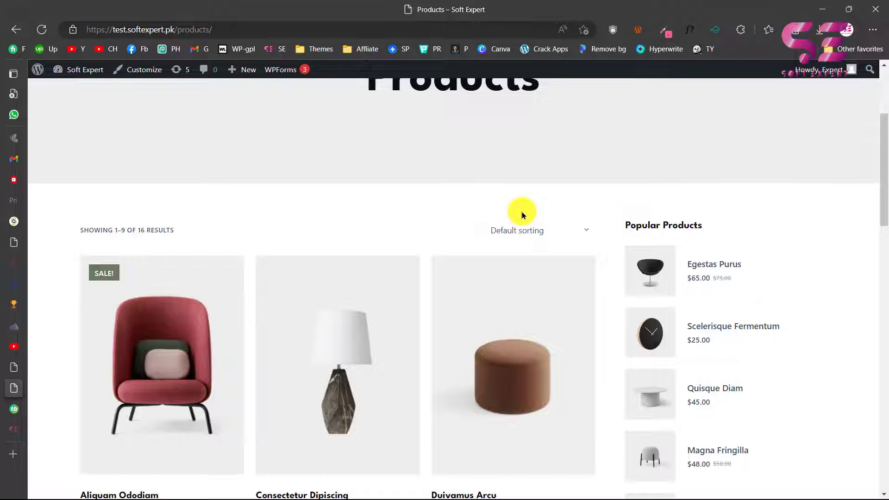
{"action": "left_click", "coordinate": [14, 368]}
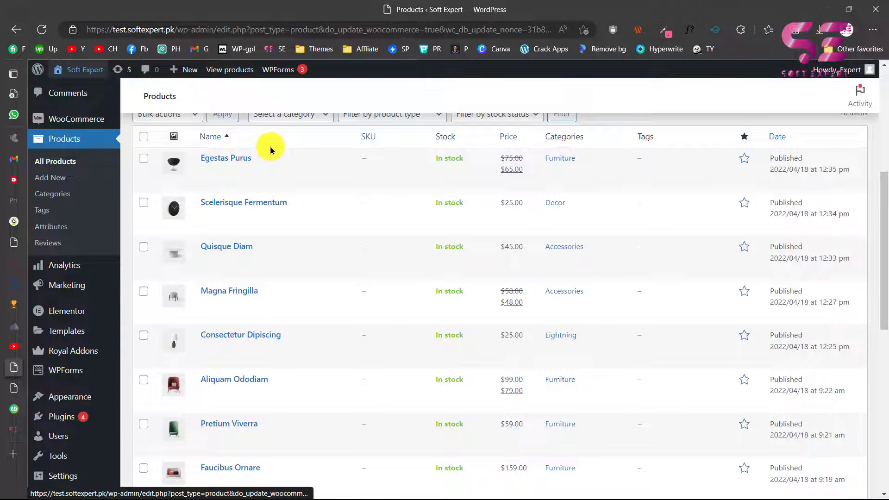
- Search Add Plugins for 'royal addons' and confirm Royal Elementor Addons shows Active
{"action": "mouse_move", "coordinate": [86, 315]}
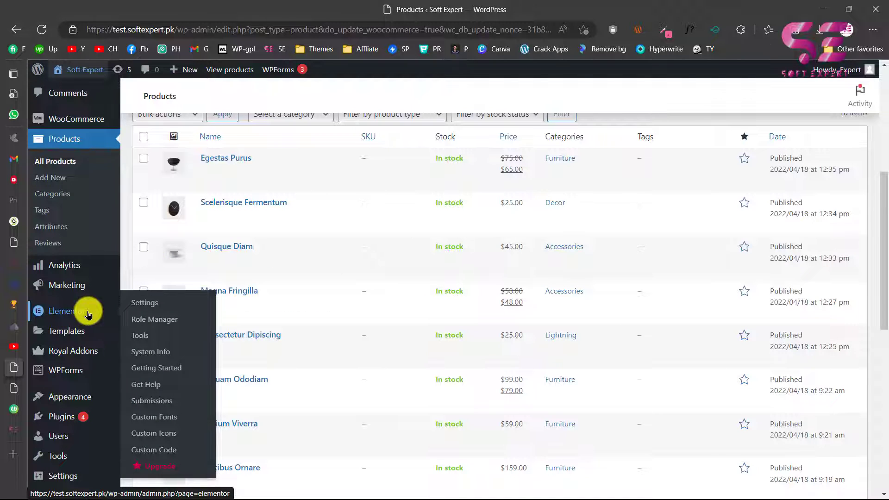
{"action": "mouse_move", "coordinate": [95, 415]}
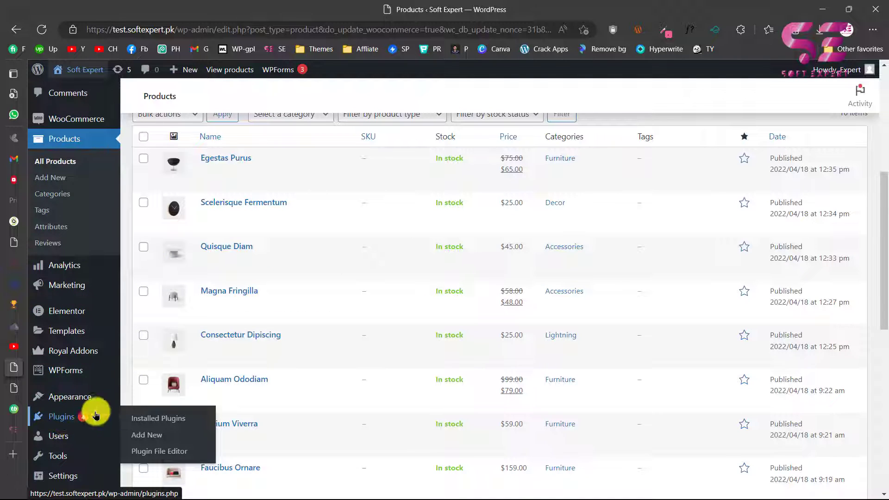
{"action": "left_click", "coordinate": [142, 436]}
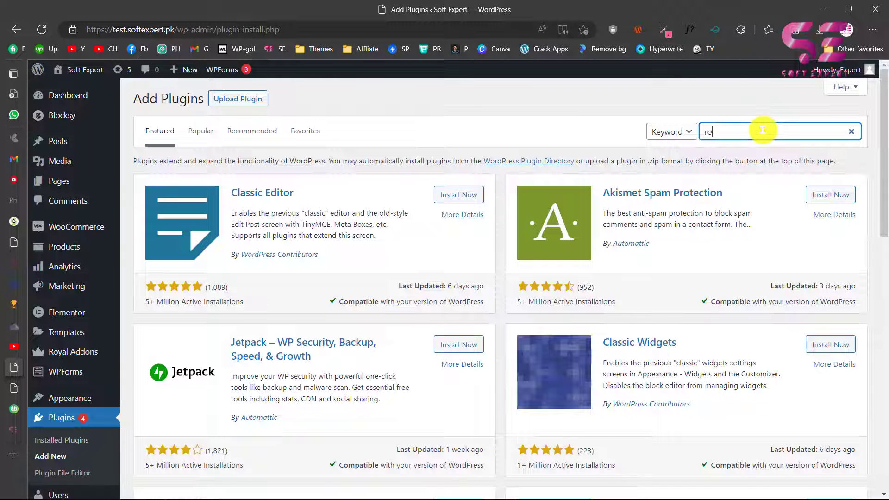
{"action": "left_click", "coordinate": [763, 130]}
{"action": "type", "text": "royal addons"}
{"action": "key", "text": "Return"}
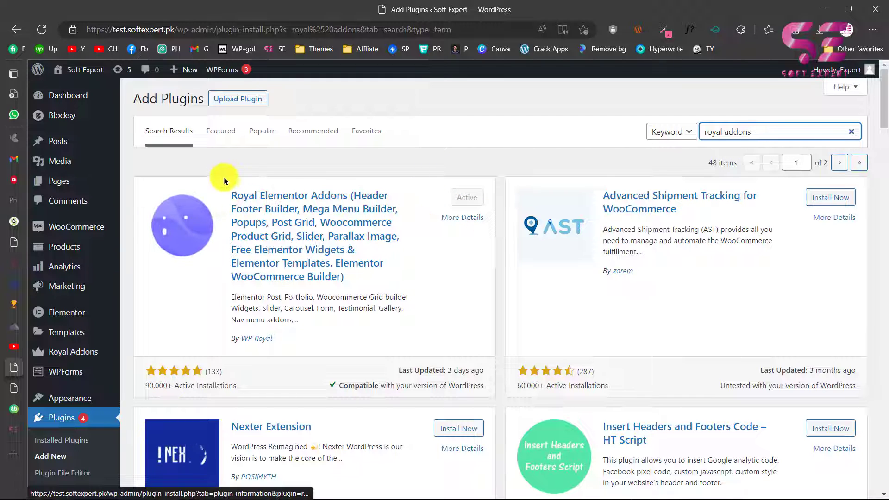
{"action": "mouse_move", "coordinate": [90, 183]}
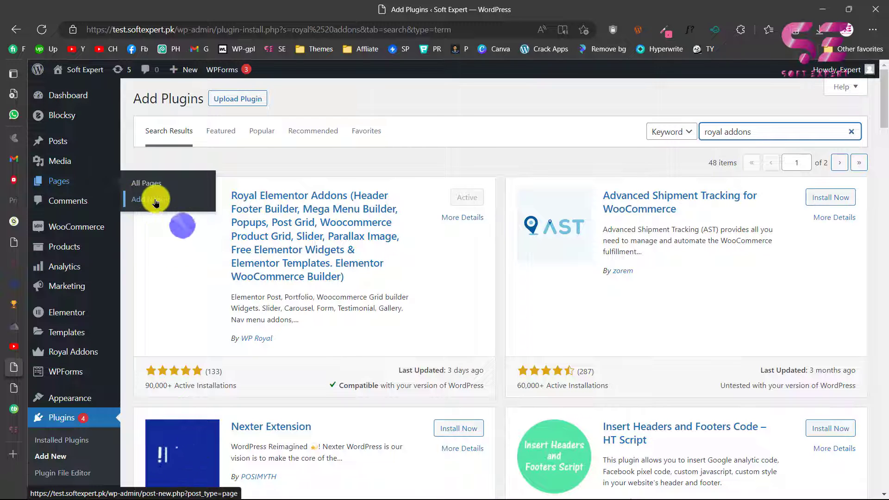
- Edit 'Blog post grid slider' with Elementor and look over its post slider and grid
{"action": "left_click", "coordinate": [61, 187]}
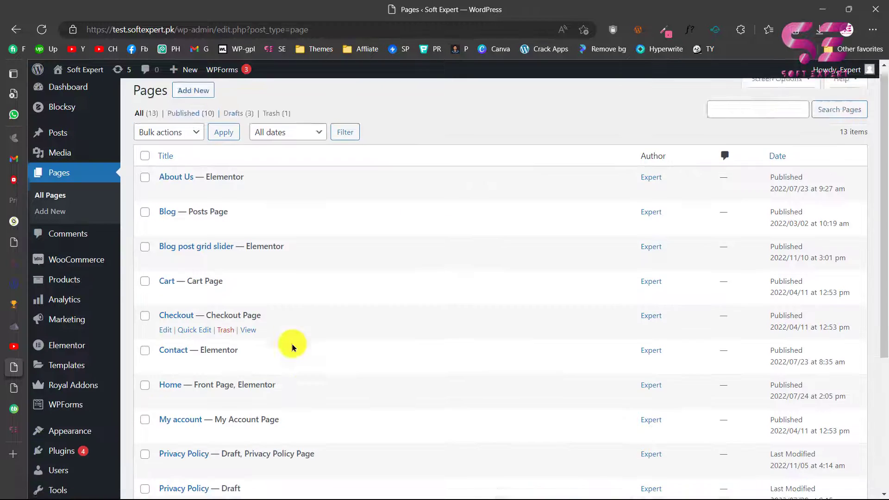
{"action": "scroll", "coordinate": [297, 287], "scroll_direction": "down", "scroll_amount": 1}
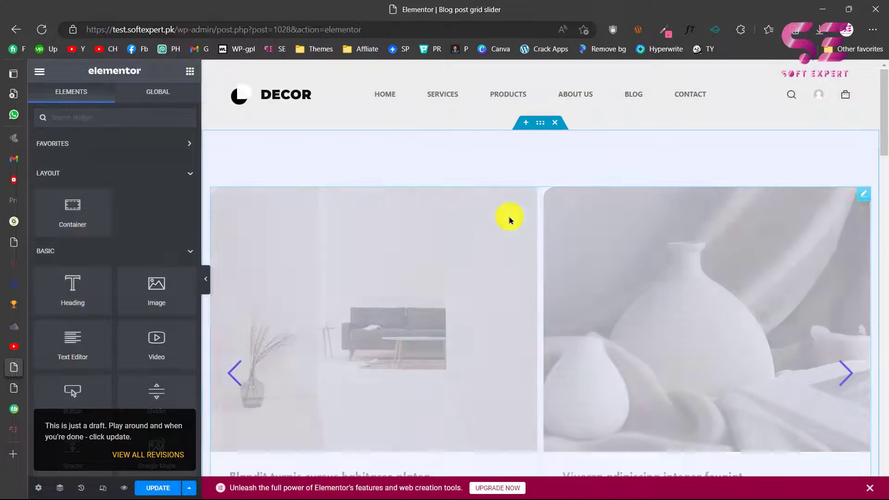
{"action": "scroll", "coordinate": [844, 245], "scroll_direction": "down", "scroll_amount": 2}
{"action": "left_click", "coordinate": [844, 246]}
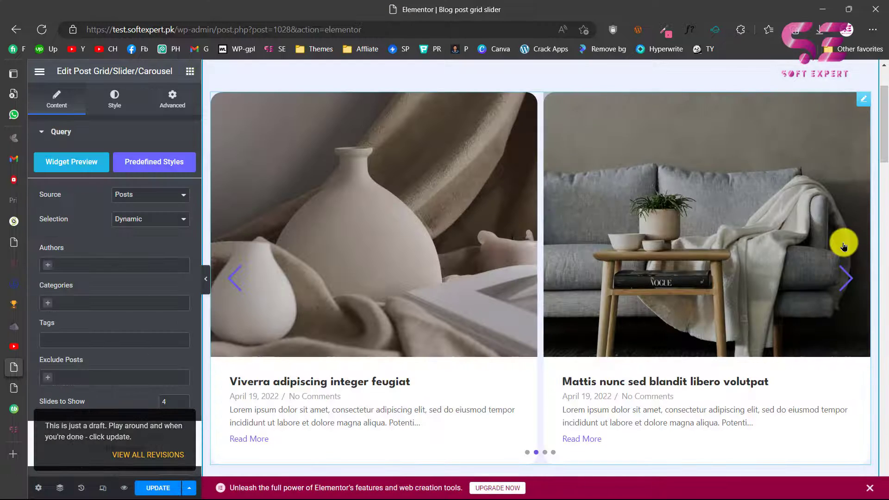
{"action": "left_click", "coordinate": [850, 277]}
{"action": "scroll", "coordinate": [724, 296], "scroll_direction": "down", "scroll_amount": 5}
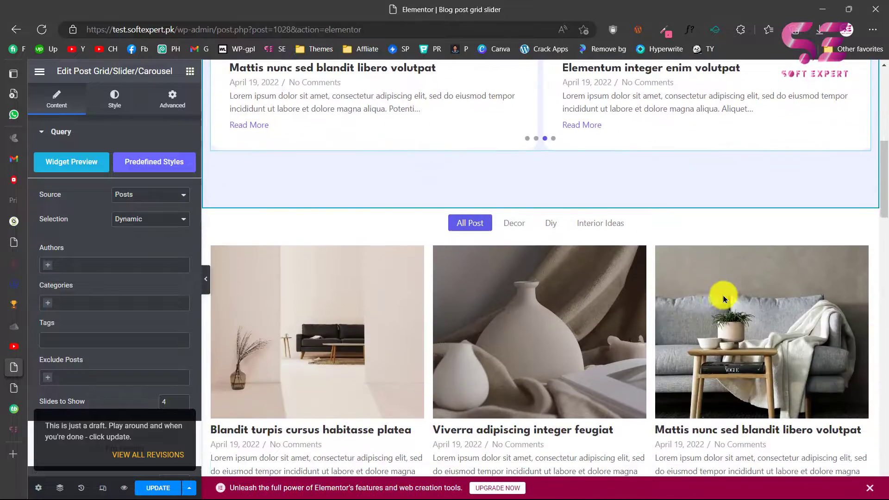
{"action": "scroll", "coordinate": [723, 296], "scroll_direction": "down", "scroll_amount": 15}
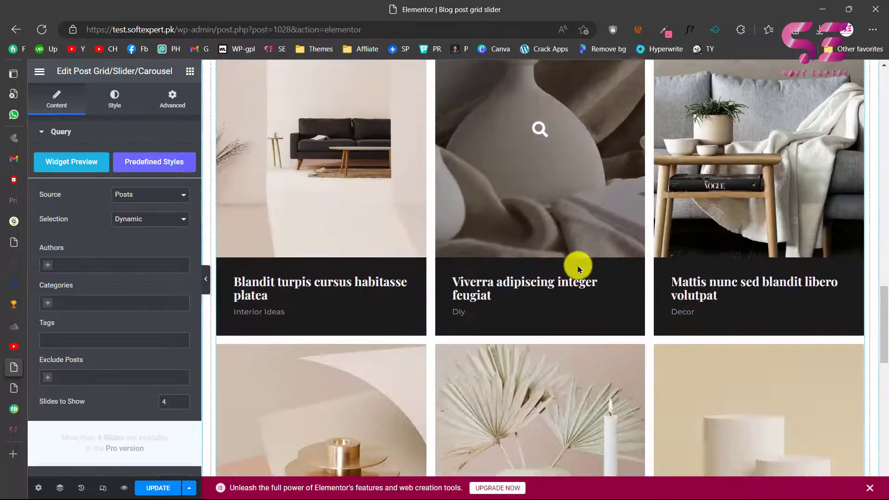
{"action": "scroll", "coordinate": [578, 266], "scroll_direction": "up", "scroll_amount": 20}
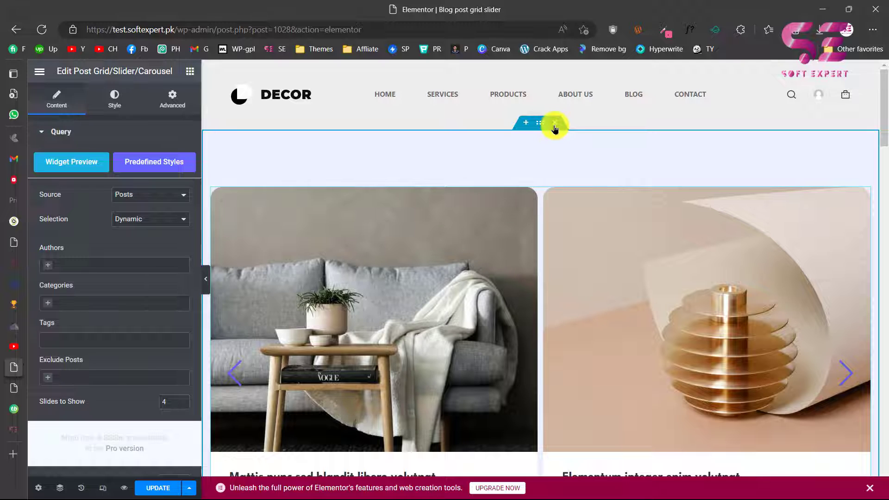
- Delete the post carousel and All Projects sections, then add the Woo Grid/Slider/Carousel widget
{"action": "left_click", "coordinate": [554, 123]}
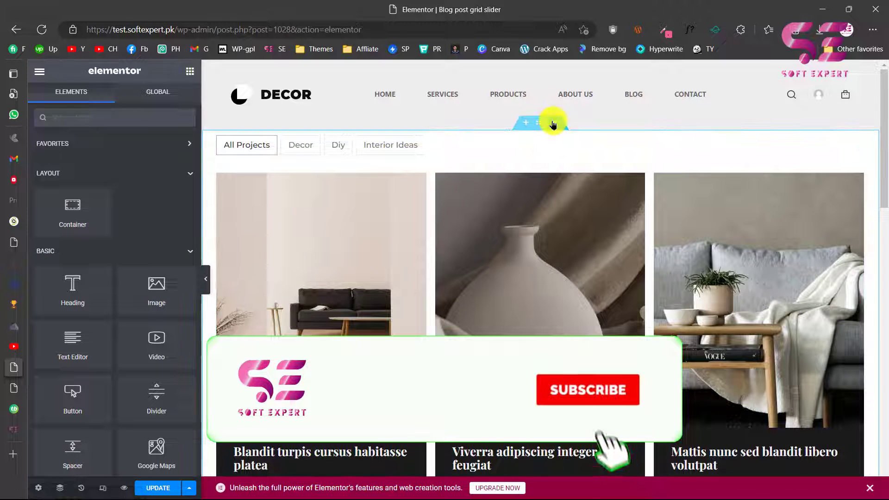
{"action": "left_click", "coordinate": [554, 123]}
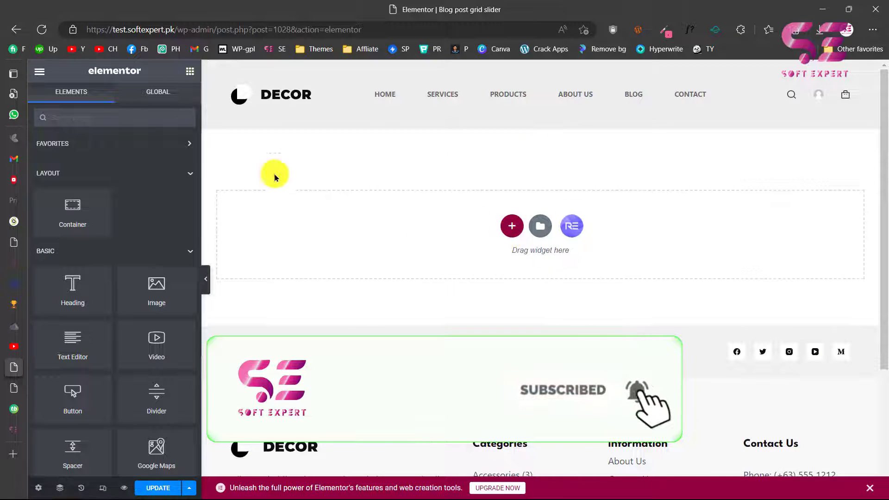
{"action": "left_click", "coordinate": [156, 115]}
{"action": "type", "text": "prdo"}
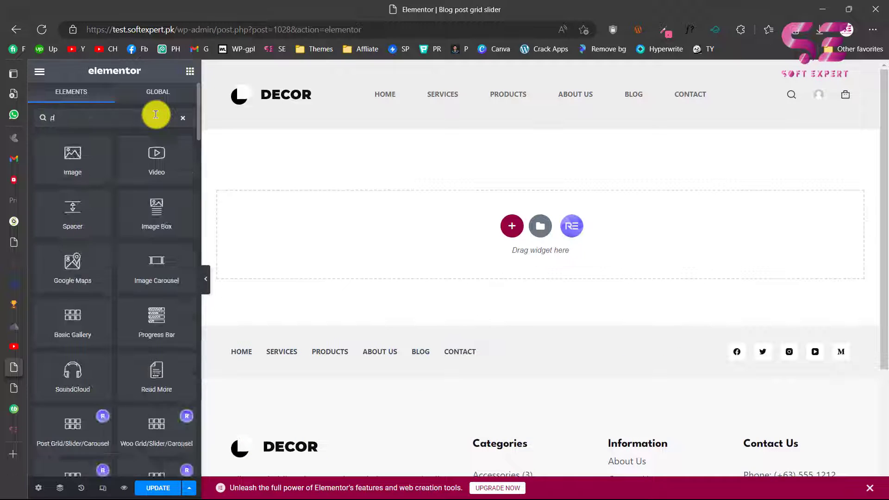
{"action": "key", "text": "BackSpace"}
{"action": "type", "text": "od"}
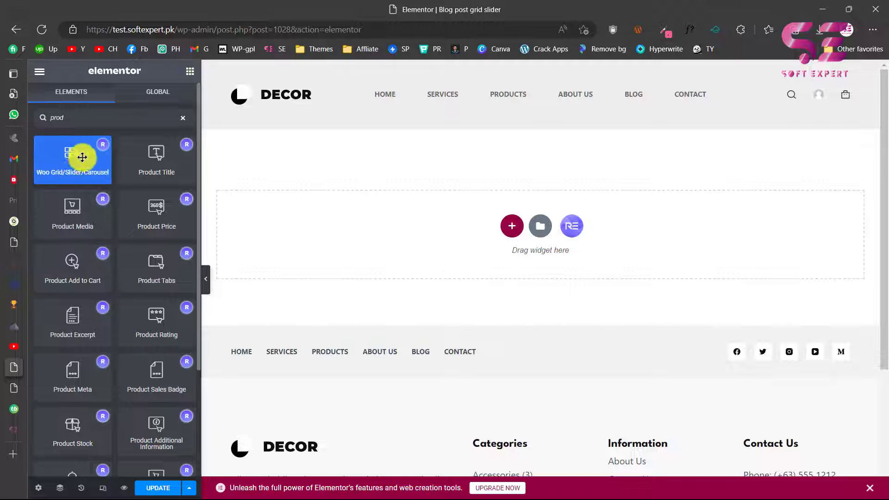
{"action": "left_click_drag", "start_coordinate": [70, 161], "coordinate": [292, 218]}
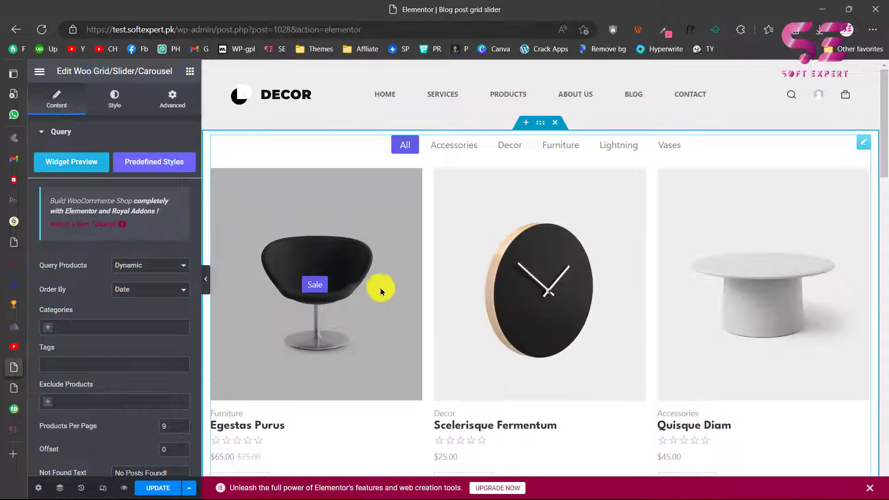
- Try the Decor, Furniture and Lightning filters in the product grid preview
{"action": "scroll", "coordinate": [496, 279], "scroll_direction": "down", "scroll_amount": 4}
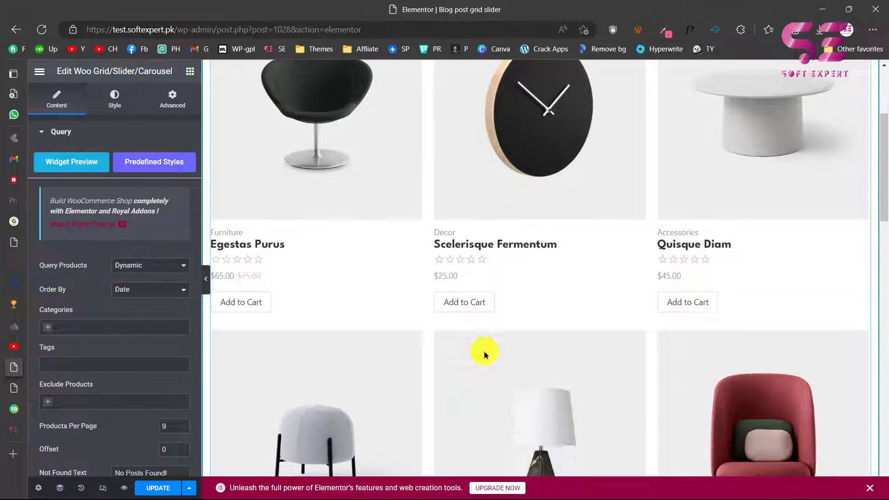
{"action": "scroll", "coordinate": [530, 241], "scroll_direction": "up", "scroll_amount": 1}
{"action": "scroll", "coordinate": [528, 290], "scroll_direction": "down", "scroll_amount": 2}
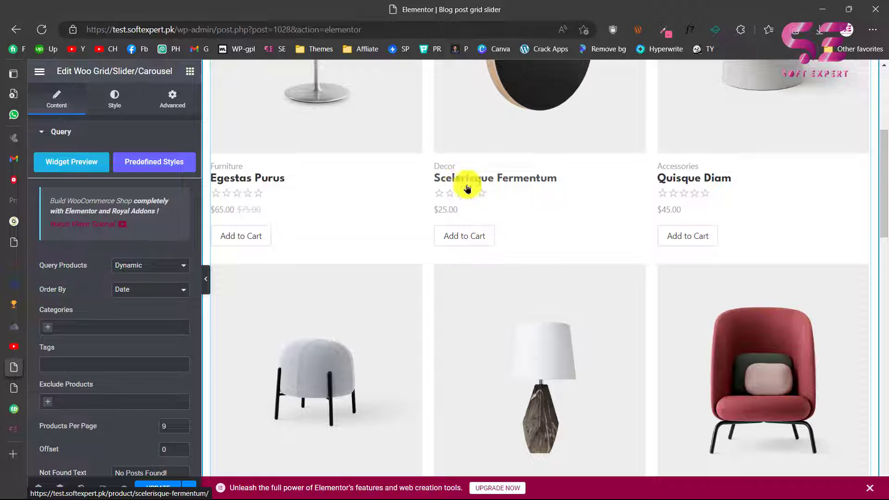
{"action": "scroll", "coordinate": [453, 211], "scroll_direction": "up", "scroll_amount": 5}
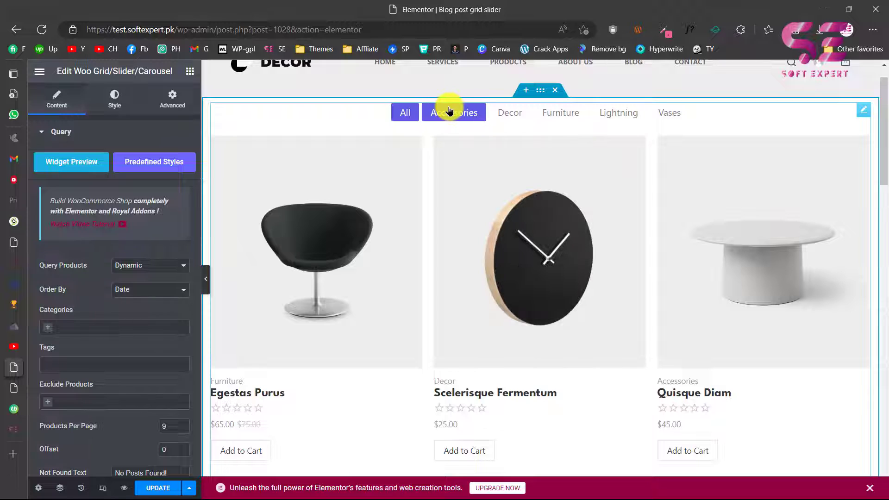
{"action": "left_click", "coordinate": [507, 113]}
{"action": "left_click", "coordinate": [550, 113]}
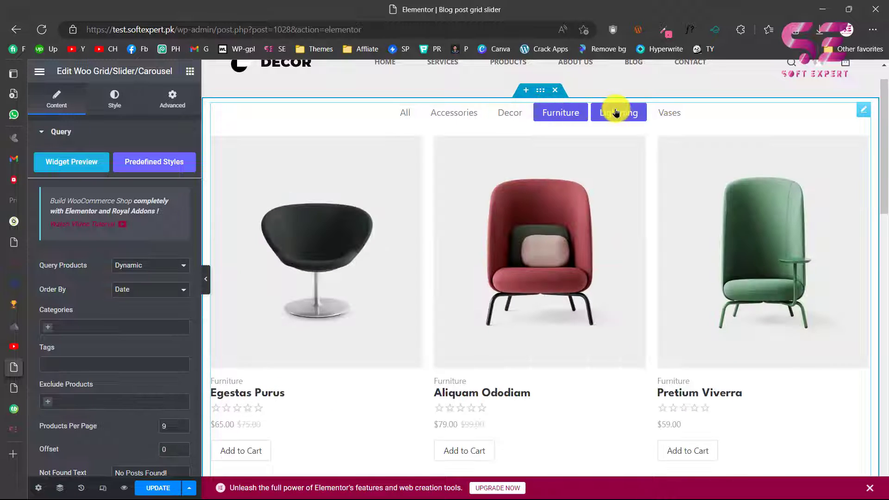
{"action": "left_click", "coordinate": [619, 112]}
{"action": "scroll", "coordinate": [518, 253], "scroll_direction": "down", "scroll_amount": 5}
{"action": "scroll", "coordinate": [516, 251], "scroll_direction": "down", "scroll_amount": 10}
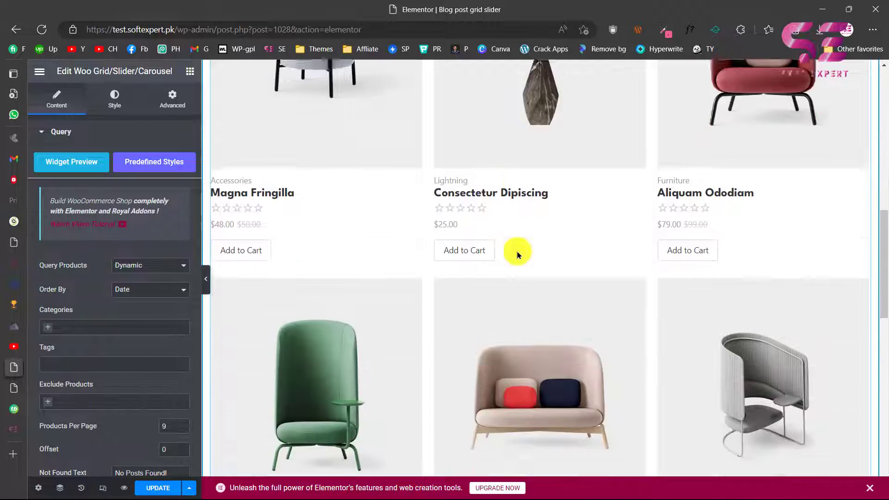
{"action": "scroll", "coordinate": [655, 235], "scroll_direction": "up", "scroll_amount": 10}
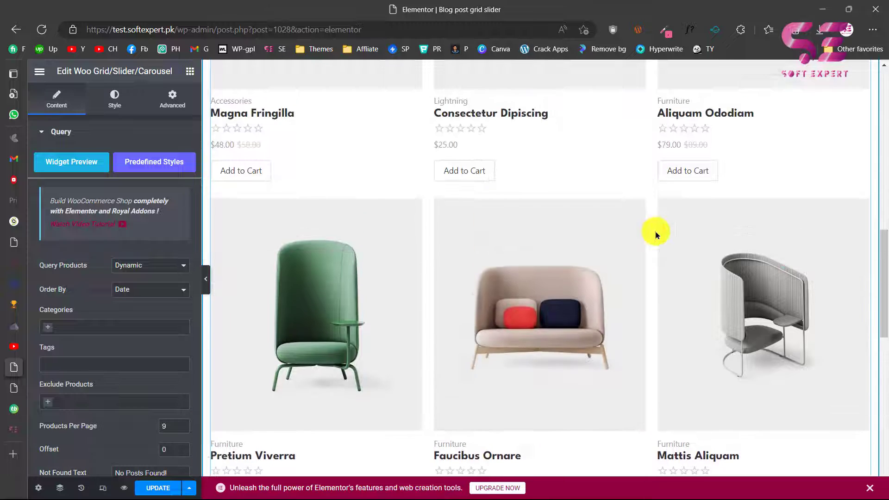
{"action": "scroll", "coordinate": [657, 205], "scroll_direction": "up", "scroll_amount": 7}
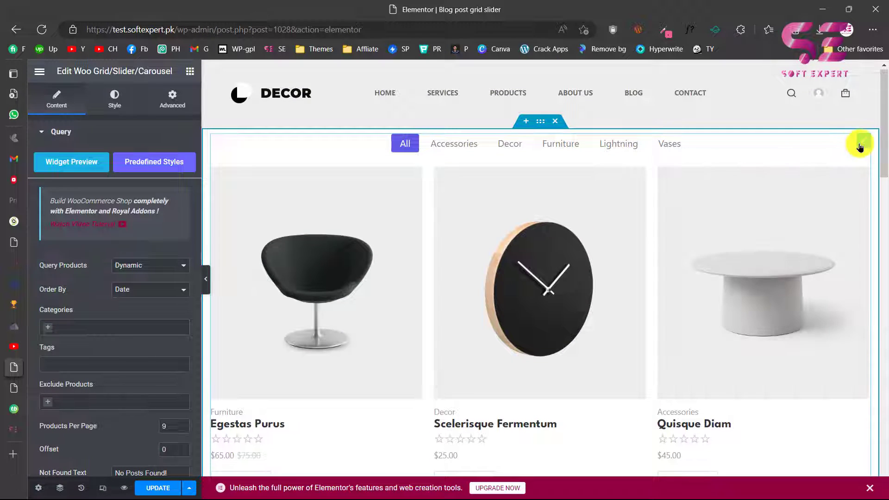
{"action": "scroll", "coordinate": [146, 287], "scroll_direction": "down", "scroll_amount": 1}
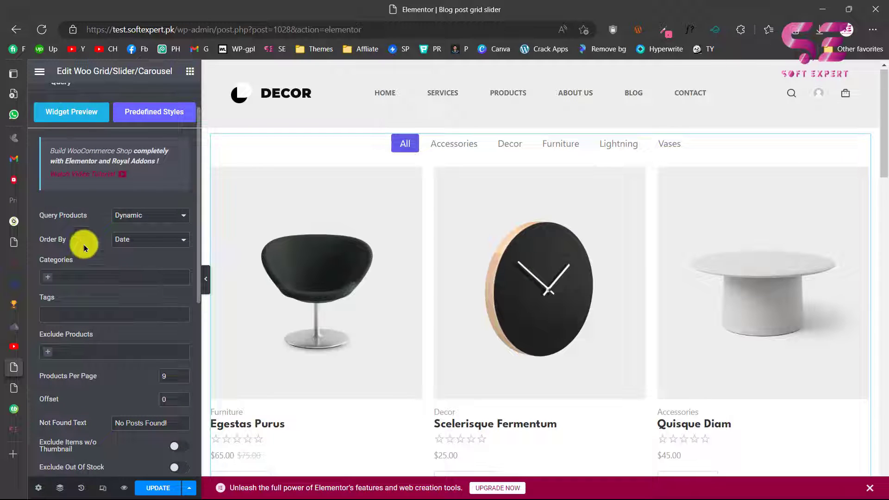
{"action": "scroll", "coordinate": [119, 244], "scroll_direction": "down", "scroll_amount": 1}
{"action": "scroll", "coordinate": [119, 250], "scroll_direction": "down", "scroll_amount": 1}
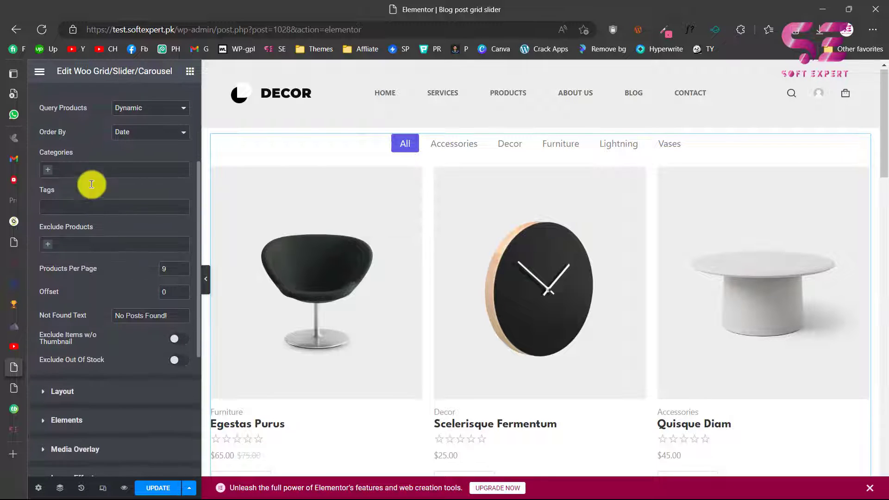
- Keep the product query as Dynamic and the ordering by Date
{"action": "left_click", "coordinate": [148, 111]}
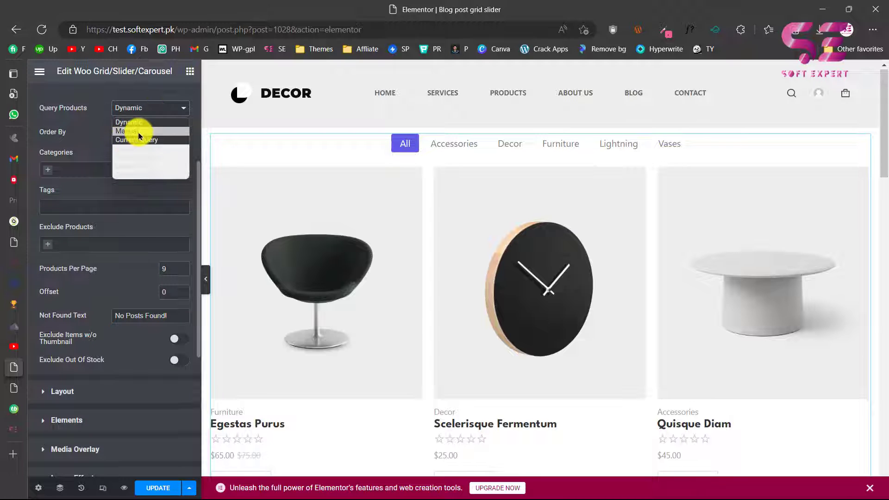
{"action": "left_click", "coordinate": [84, 118]}
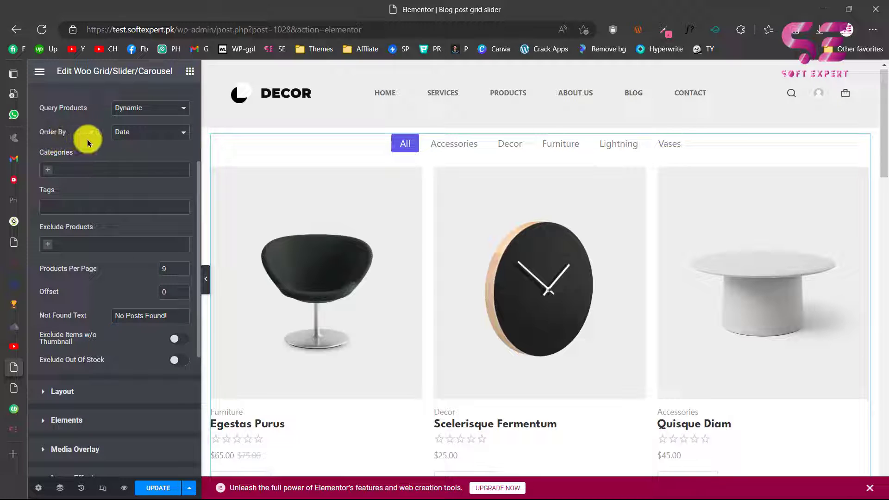
{"action": "left_click", "coordinate": [144, 133]}
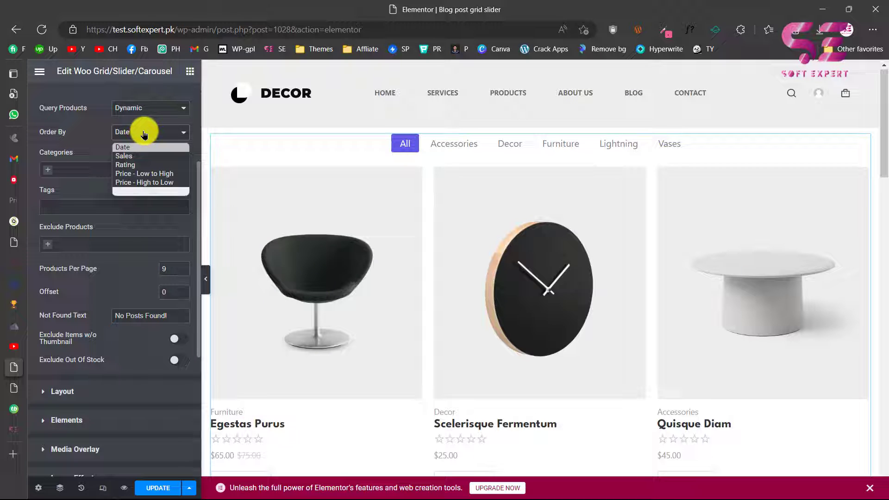
{"action": "left_click", "coordinate": [144, 134]}
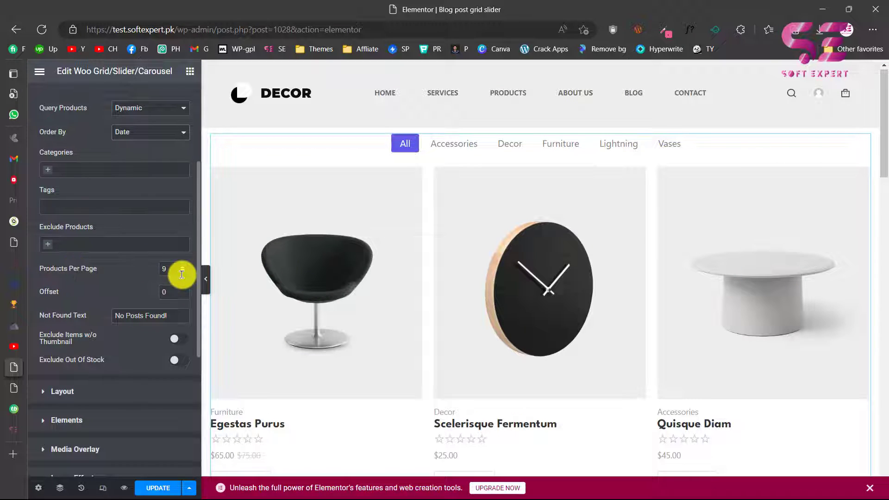
- Expand the grid's Layout settings section
{"action": "scroll", "coordinate": [377, 292], "scroll_direction": "down", "scroll_amount": 6}
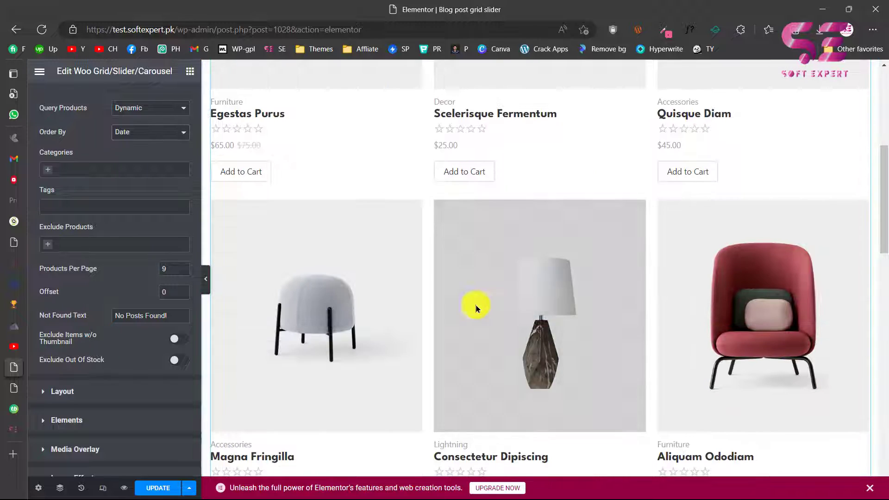
{"action": "scroll", "coordinate": [475, 303], "scroll_direction": "down", "scroll_amount": 8}
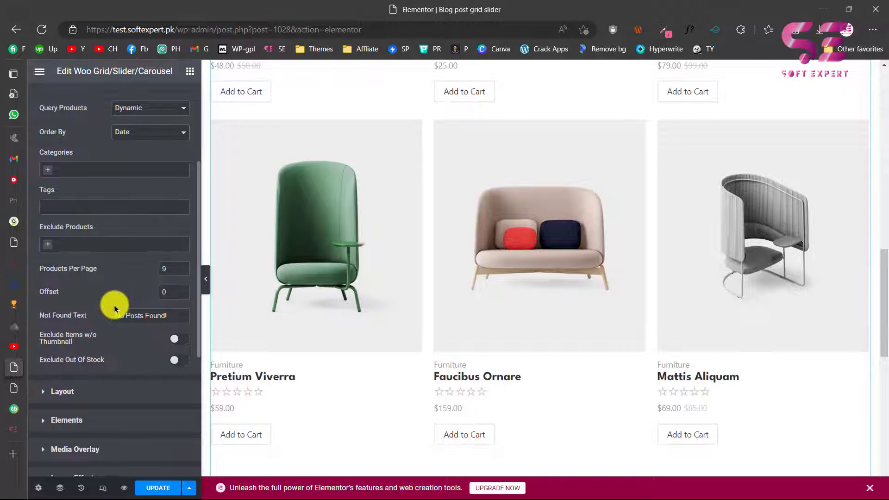
{"action": "scroll", "coordinate": [114, 305], "scroll_direction": "down", "scroll_amount": 2}
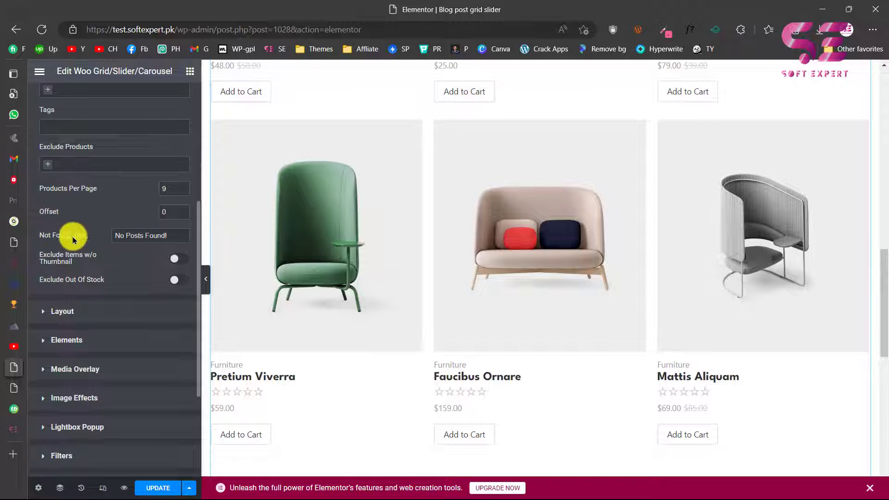
{"action": "scroll", "coordinate": [342, 192], "scroll_direction": "up", "scroll_amount": 5}
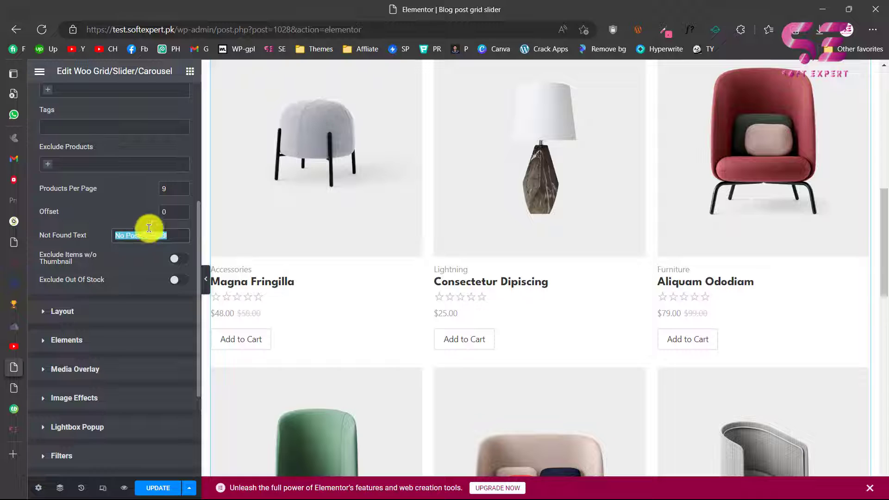
{"action": "scroll", "coordinate": [102, 262], "scroll_direction": "down", "scroll_amount": 1}
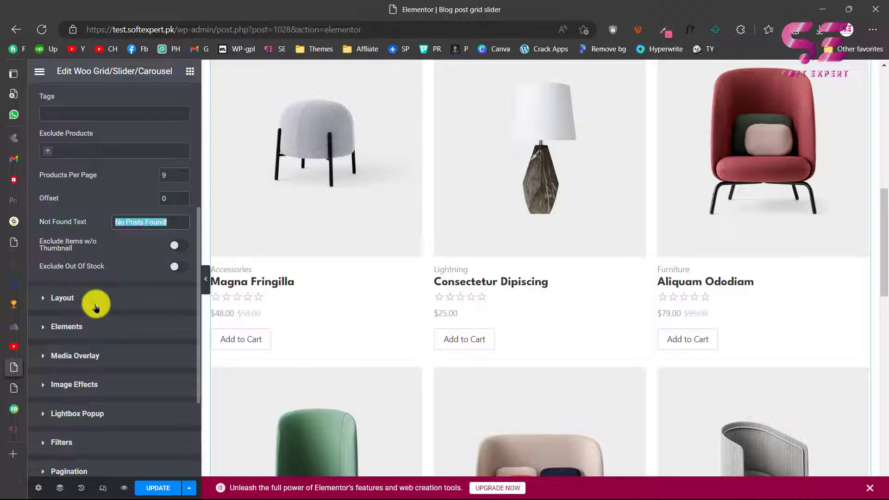
{"action": "left_click", "coordinate": [95, 305]}
- Set the grid's horizontal gutter to 20
{"action": "scroll", "coordinate": [96, 307], "scroll_direction": "down", "scroll_amount": 3}
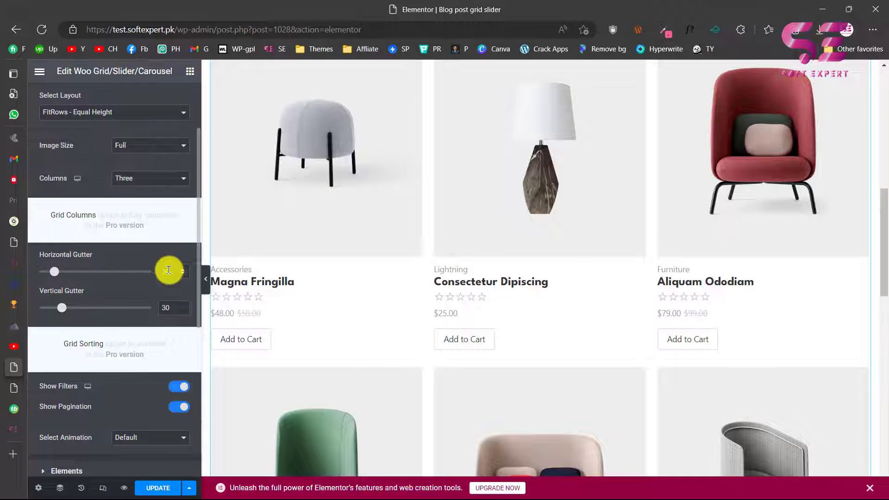
{"action": "key", "text": "BackSpace"}
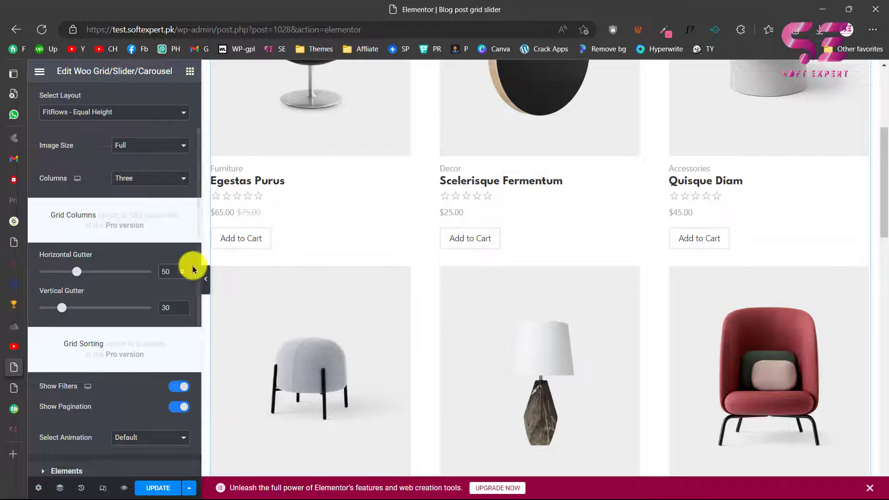
{"action": "type", "text": "20"}
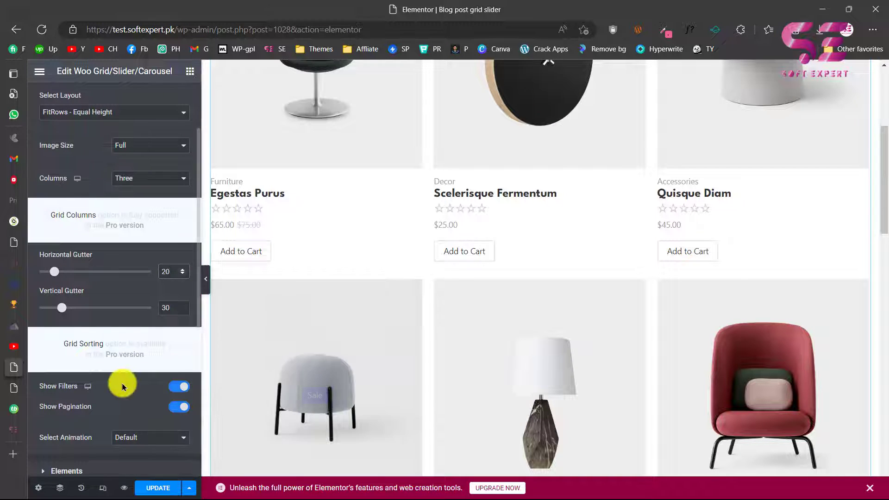
{"action": "scroll", "coordinate": [121, 384], "scroll_direction": "down", "scroll_amount": 4}
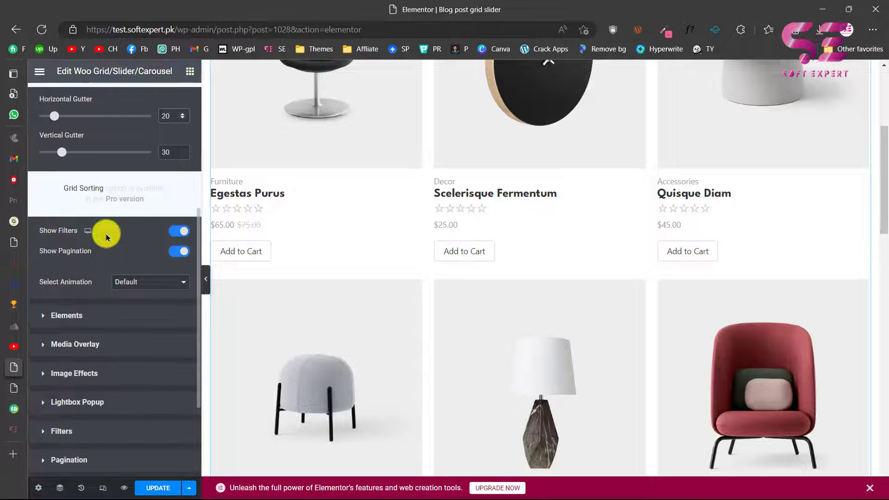
{"action": "scroll", "coordinate": [286, 258], "scroll_direction": "up", "scroll_amount": 5}
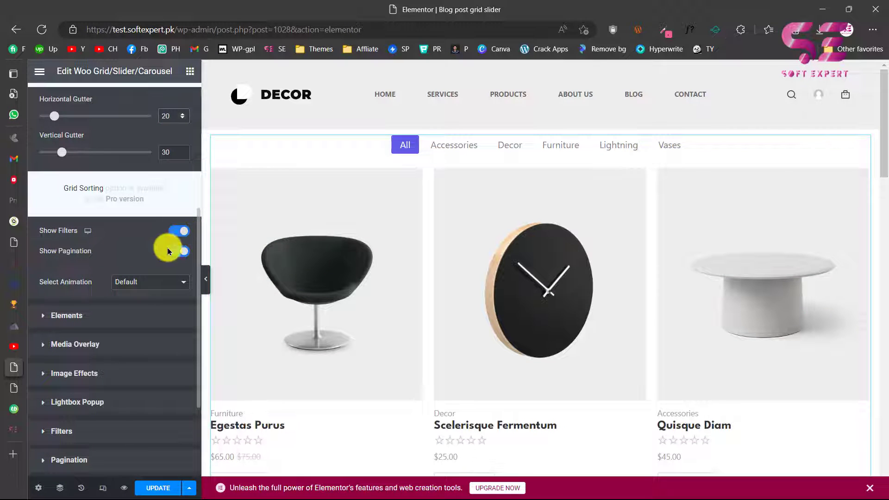
{"action": "scroll", "coordinate": [415, 391], "scroll_direction": "down", "scroll_amount": 10}
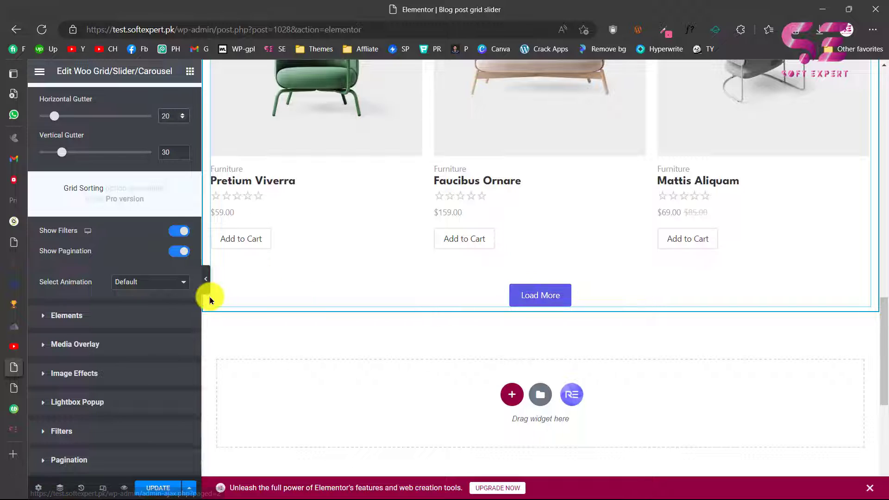
- Choose Zoom as the grid animation, with duration 0.7 and delay 0.1
{"action": "left_click", "coordinate": [135, 281]}
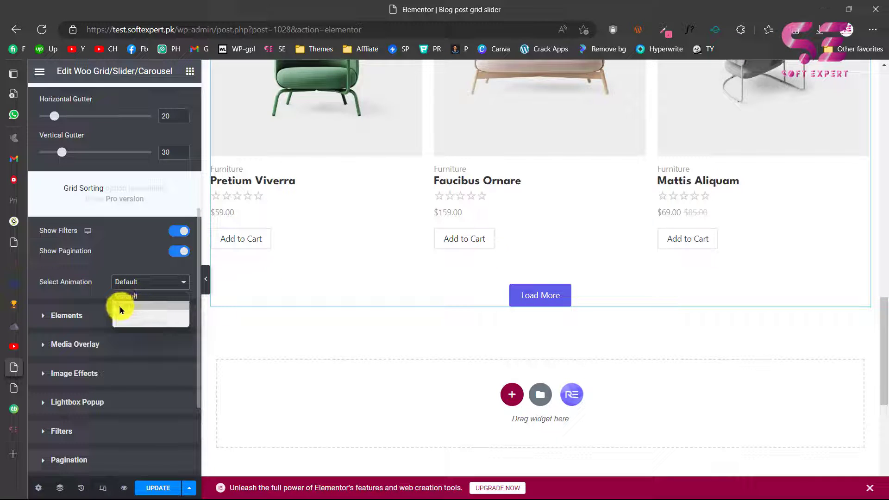
{"action": "scroll", "coordinate": [330, 269], "scroll_direction": "up", "scroll_amount": 12}
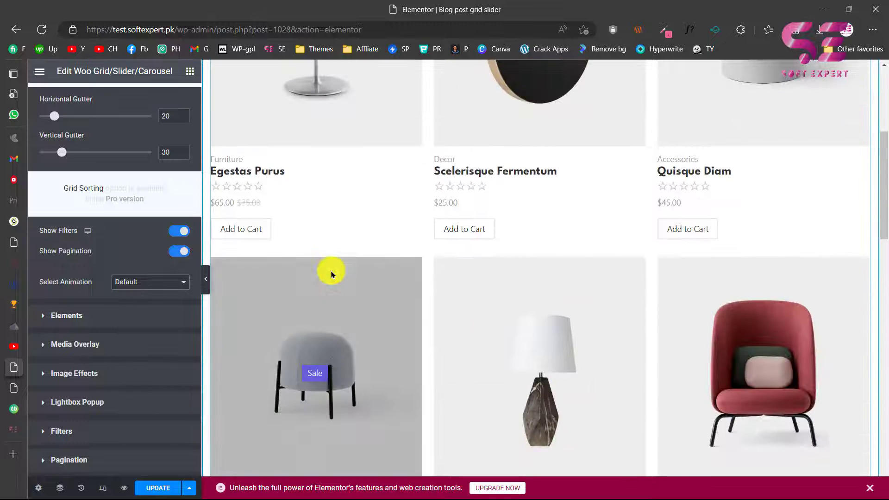
{"action": "left_click", "coordinate": [150, 287]}
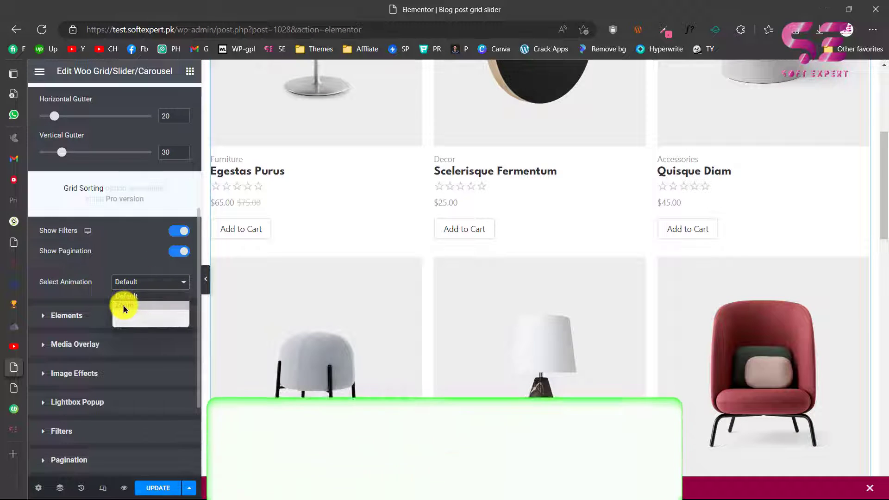
{"action": "left_click", "coordinate": [125, 309]}
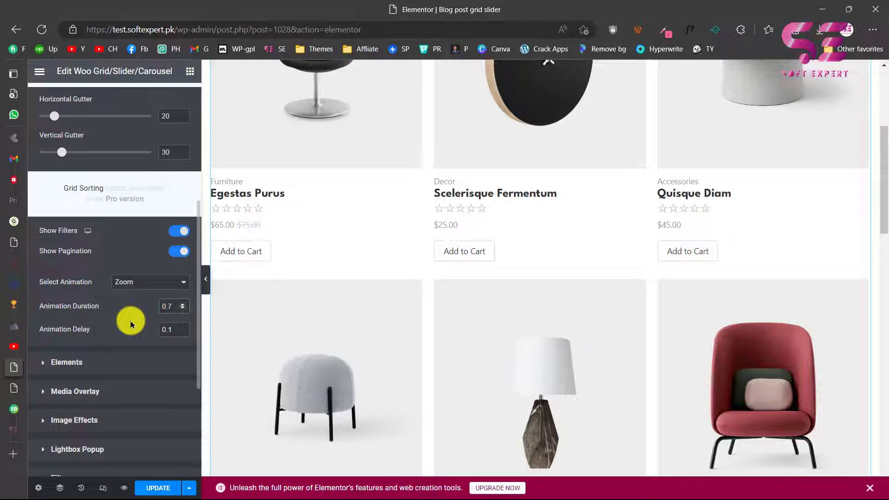
{"action": "scroll", "coordinate": [131, 321], "scroll_direction": "down", "scroll_amount": 1}
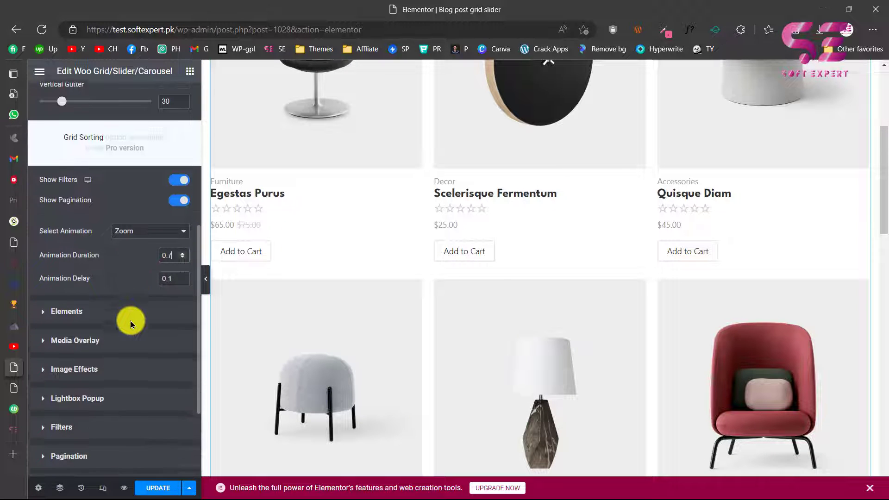
- Remove the Product_cat category label from the product card elements
{"action": "left_click", "coordinate": [79, 300]}
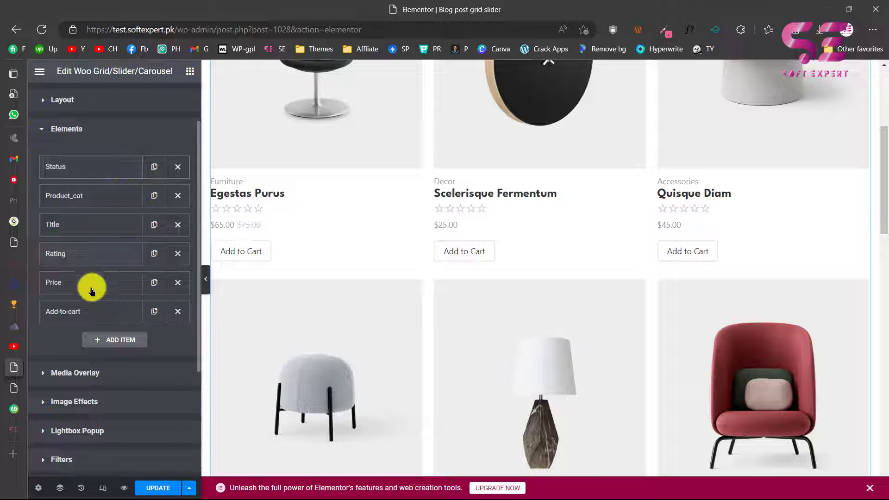
{"action": "scroll", "coordinate": [232, 224], "scroll_direction": "up", "scroll_amount": 3}
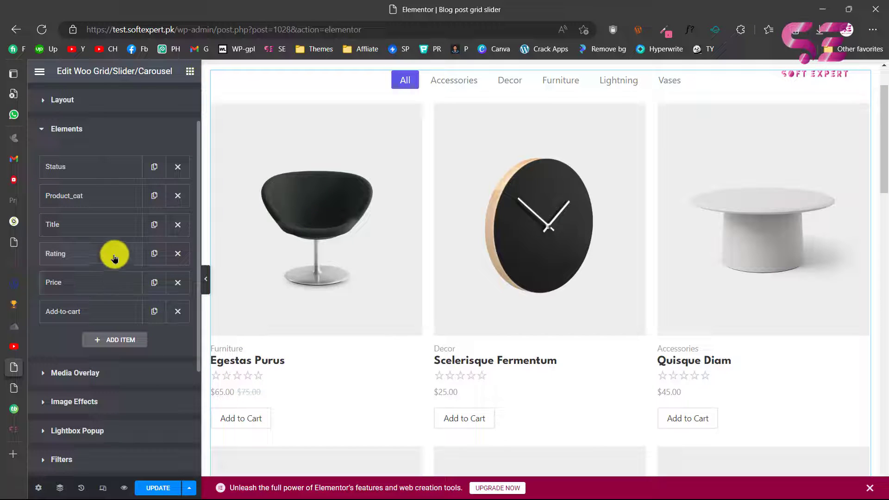
{"action": "left_click", "coordinate": [178, 196]}
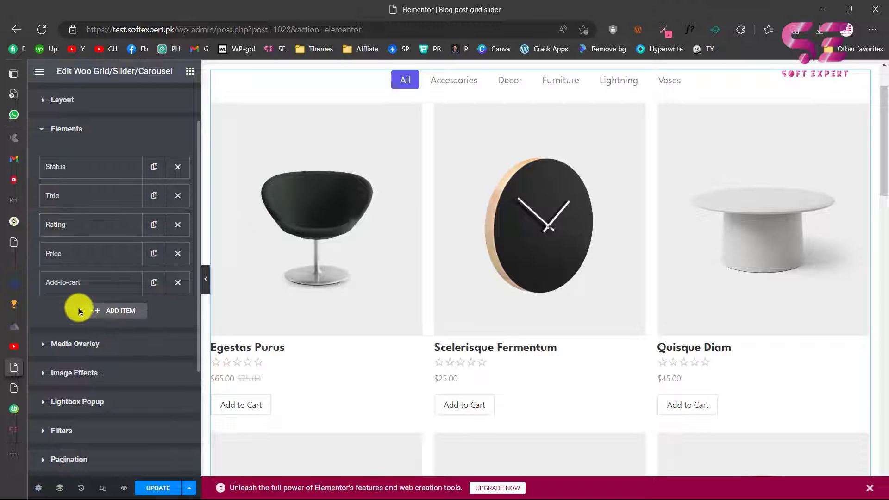
- Add a Separator element and place it below the title
{"action": "left_click", "coordinate": [116, 312]}
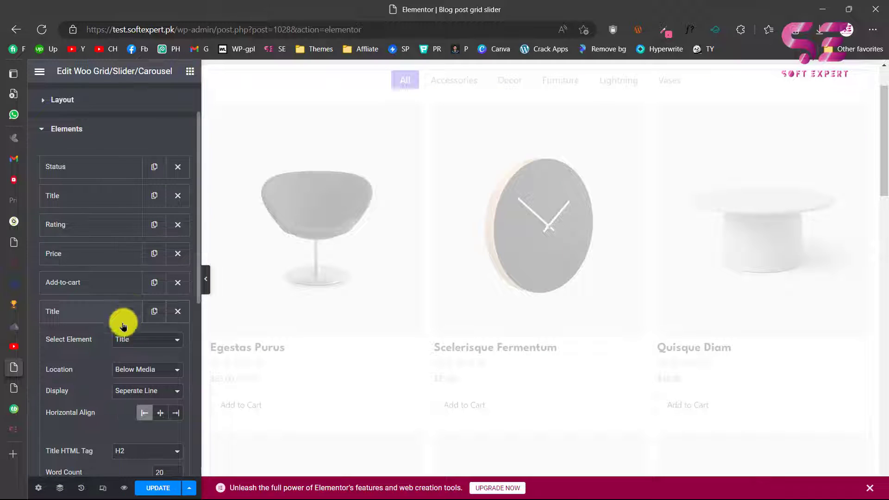
{"action": "left_click", "coordinate": [135, 340]}
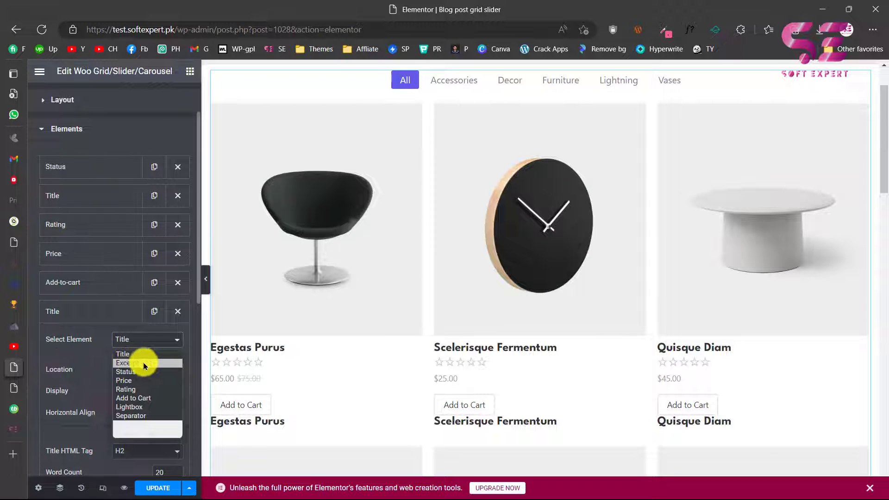
{"action": "left_click", "coordinate": [132, 417]}
{"action": "scroll", "coordinate": [292, 373], "scroll_direction": "down", "scroll_amount": 1}
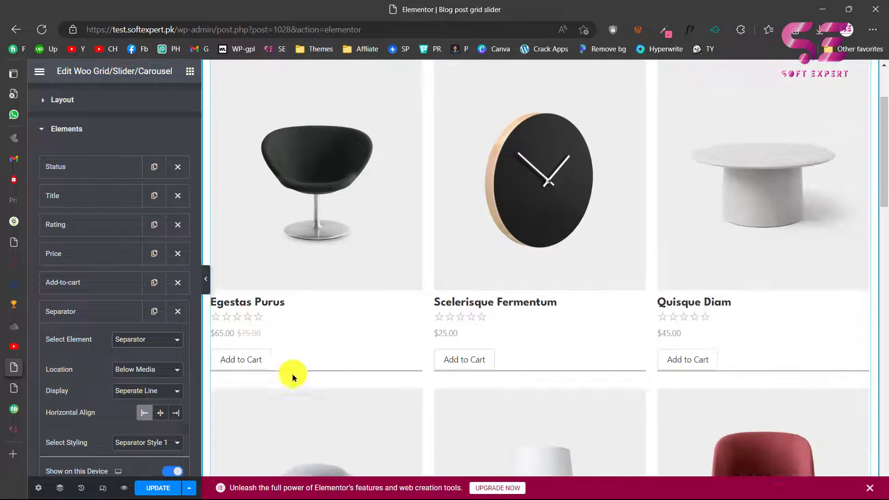
{"action": "left_click_drag", "start_coordinate": [109, 311], "coordinate": [94, 227]}
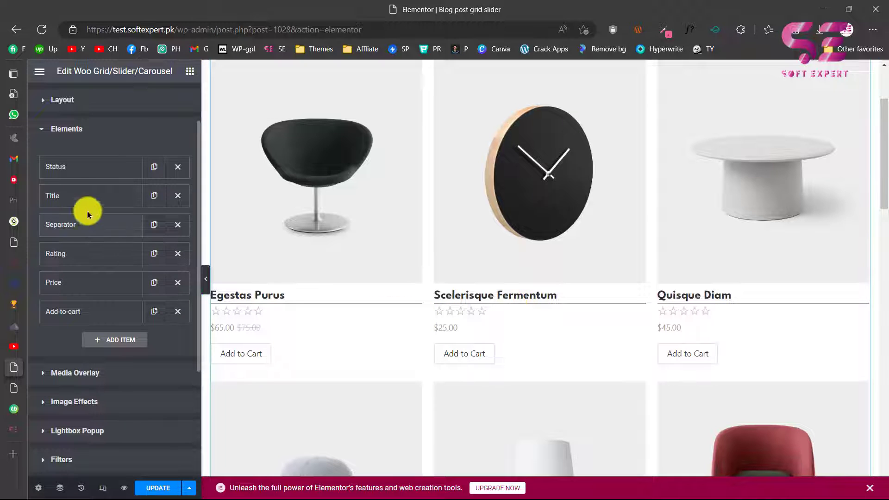
- Move Title to the top of the card and delete the Separator
{"action": "left_click_drag", "start_coordinate": [88, 195], "coordinate": [87, 170]}
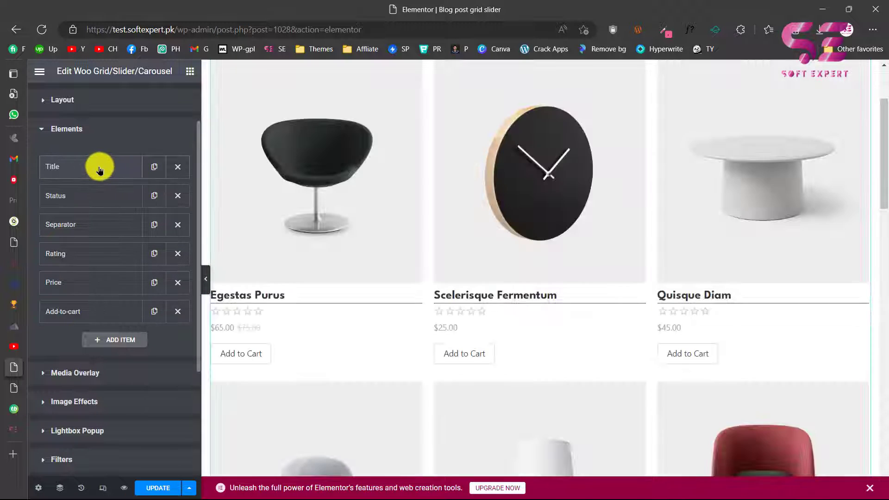
{"action": "left_click", "coordinate": [178, 224]}
{"action": "scroll", "coordinate": [145, 338], "scroll_direction": "down", "scroll_amount": 3}
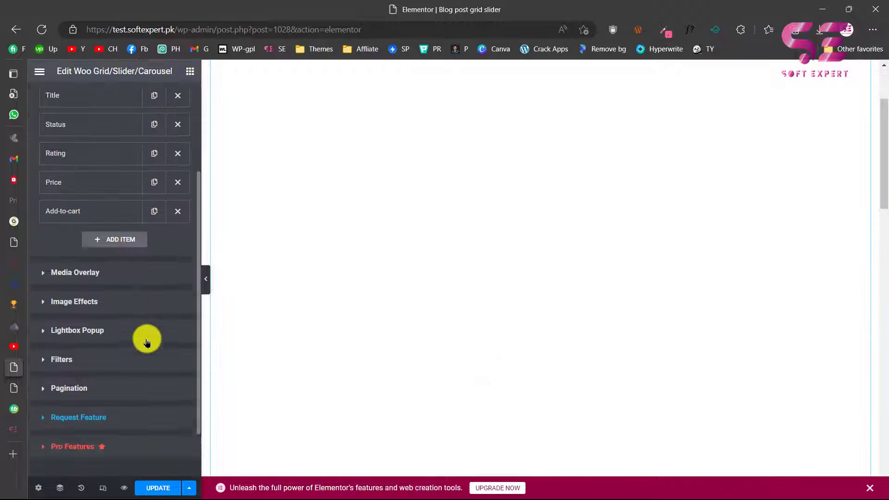
- Check Media Overlay, leave Image Effects at None, then expand Lightbox Popup
{"action": "left_click", "coordinate": [76, 268]}
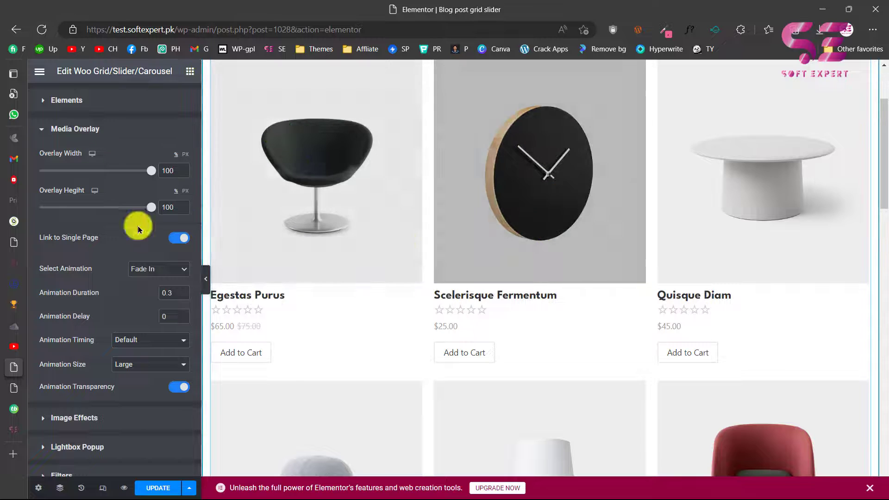
{"action": "scroll", "coordinate": [79, 231], "scroll_direction": "down", "scroll_amount": 1}
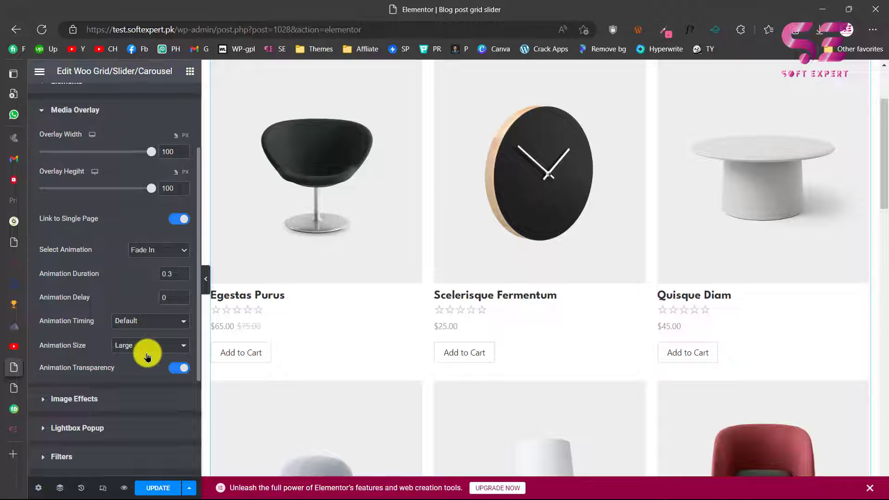
{"action": "left_click", "coordinate": [69, 399]}
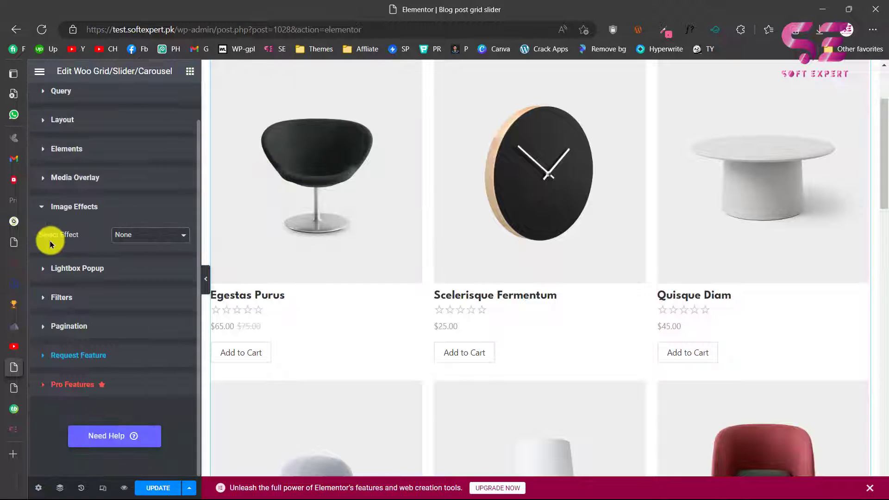
{"action": "left_click", "coordinate": [132, 237]}
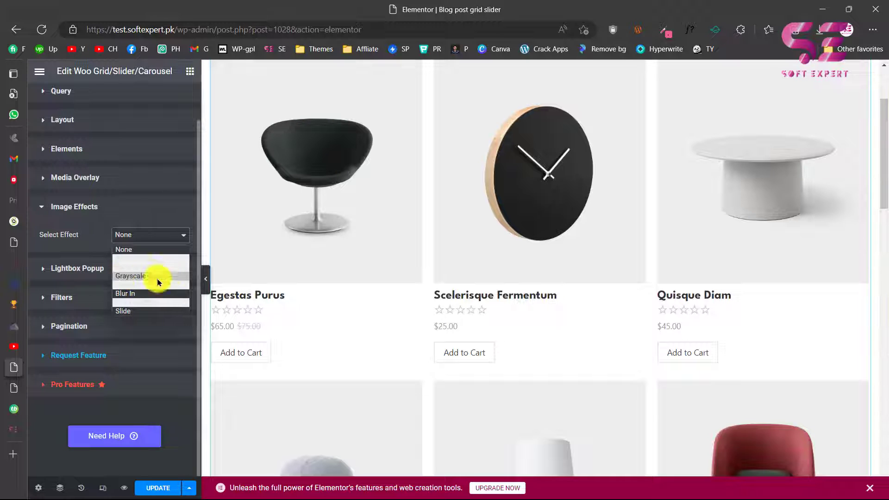
{"action": "left_click", "coordinate": [124, 238]}
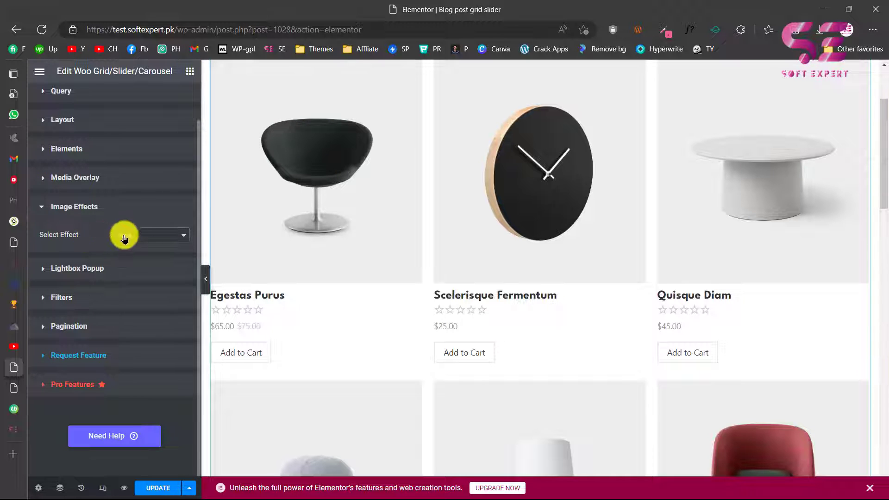
{"action": "left_click", "coordinate": [97, 268]}
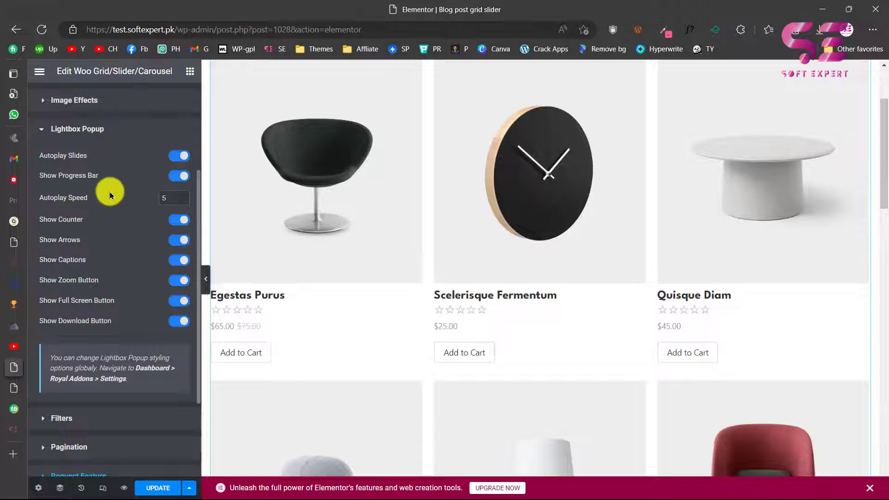
{"action": "scroll", "coordinate": [112, 295], "scroll_direction": "down", "scroll_amount": 3}
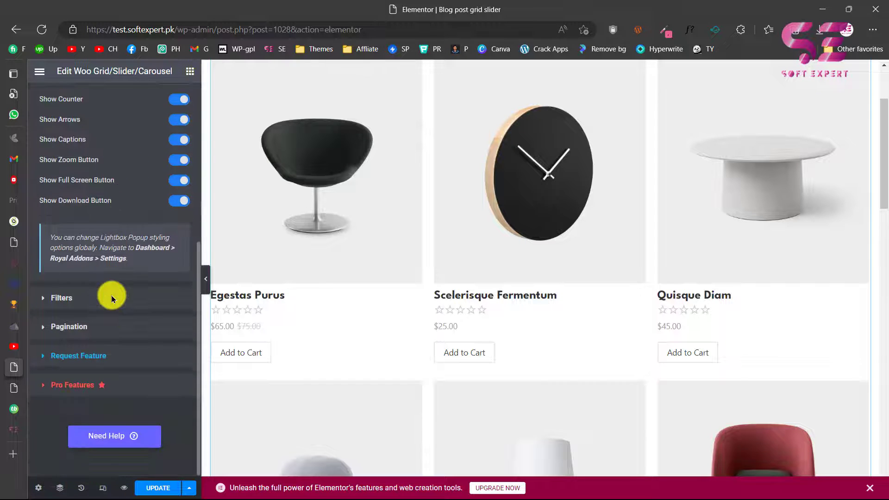
- Expand Filters, keeping Categories as the taxonomy and Default as the filter animation
{"action": "left_click", "coordinate": [73, 299]}
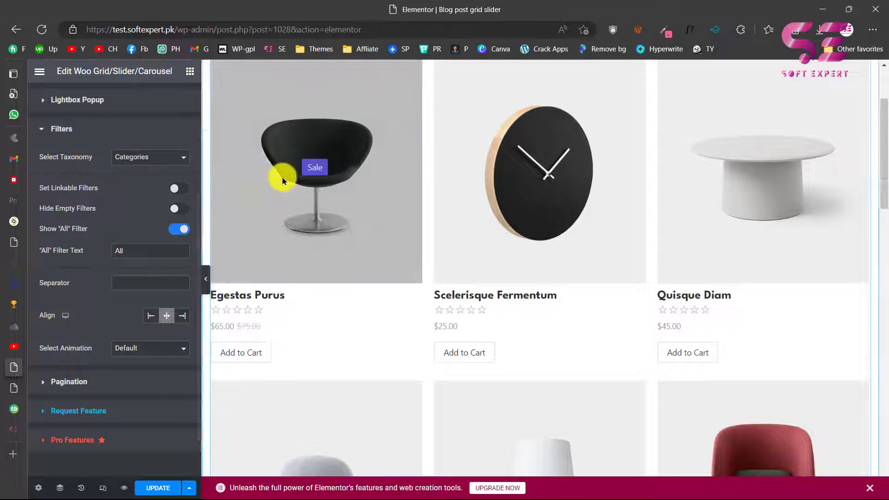
{"action": "scroll", "coordinate": [285, 178], "scroll_direction": "up", "scroll_amount": 3}
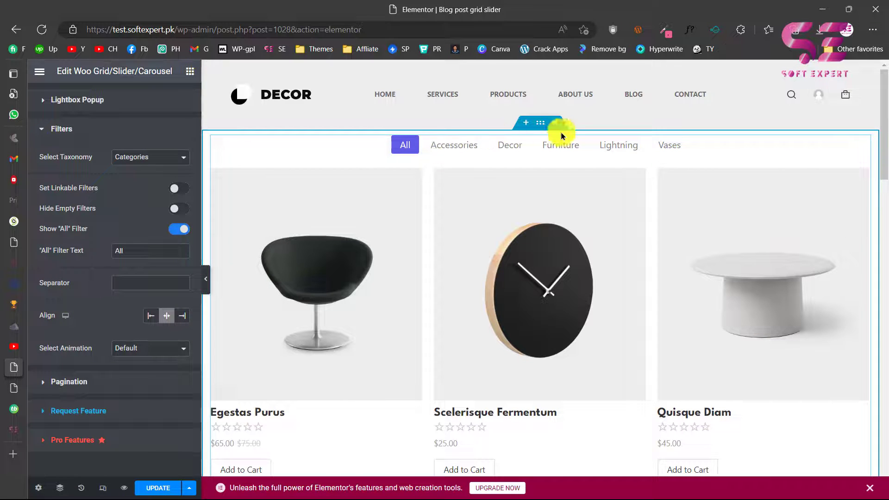
{"action": "left_click", "coordinate": [156, 160]}
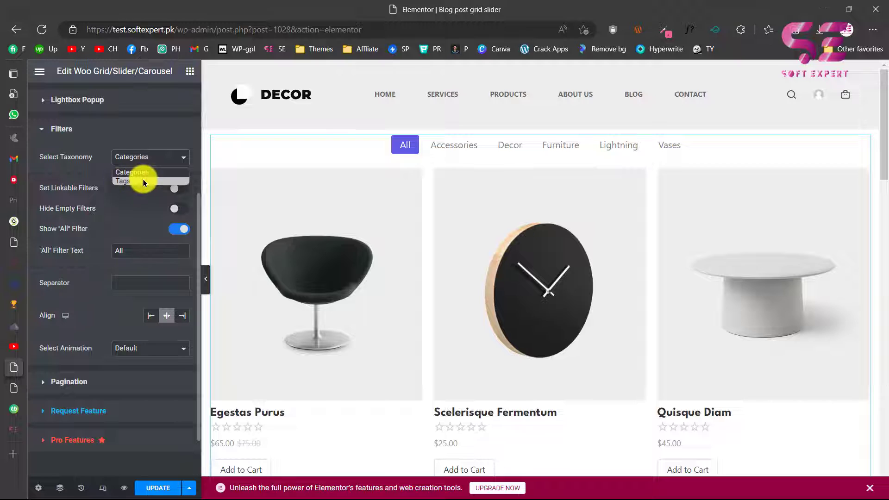
{"action": "left_click", "coordinate": [129, 199]}
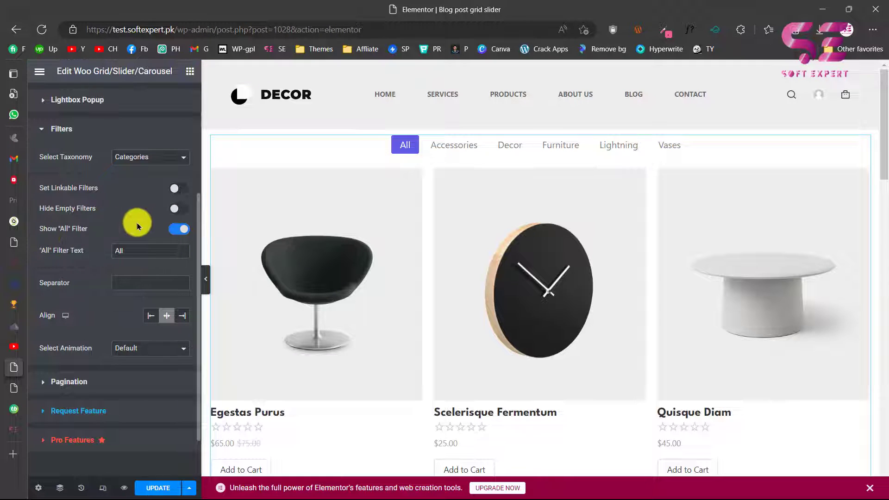
{"action": "scroll", "coordinate": [156, 296], "scroll_direction": "down", "scroll_amount": 2}
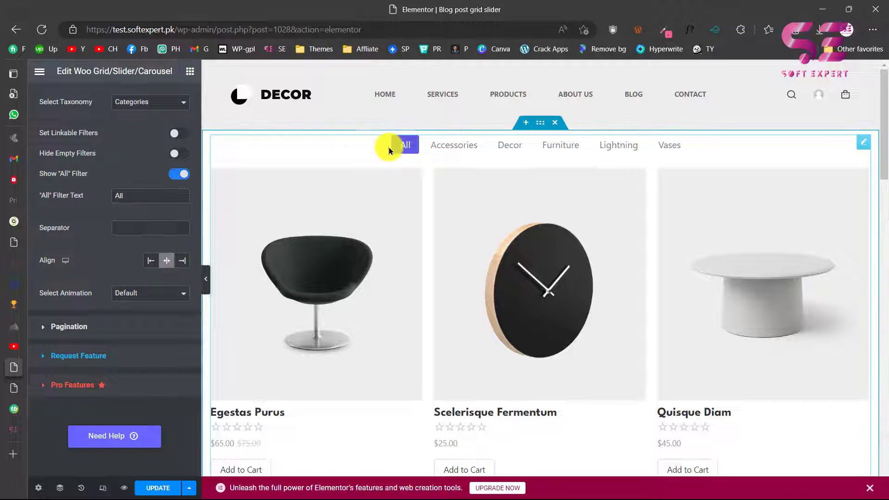
{"action": "left_click", "coordinate": [140, 299]}
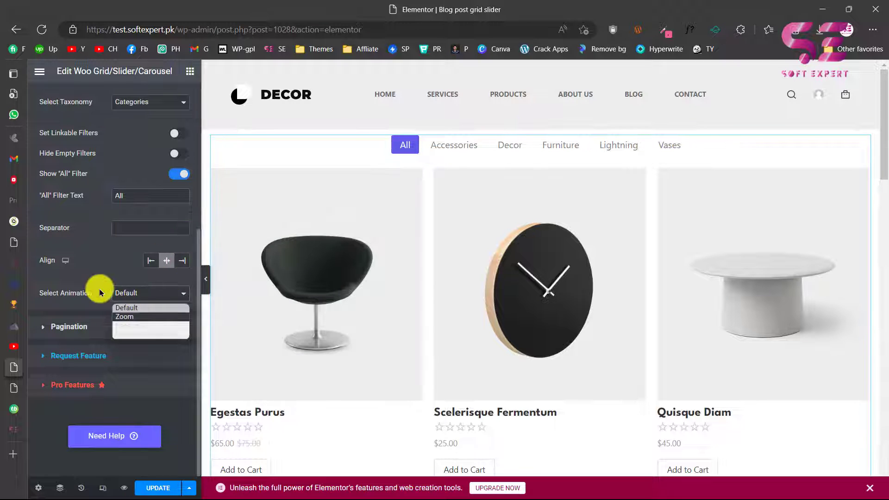
{"action": "left_click", "coordinate": [93, 290]}
- Review the grid's Load More pagination: button text, 'End of Content.' finish text, and Loader 1 animation
{"action": "left_click", "coordinate": [68, 336]}
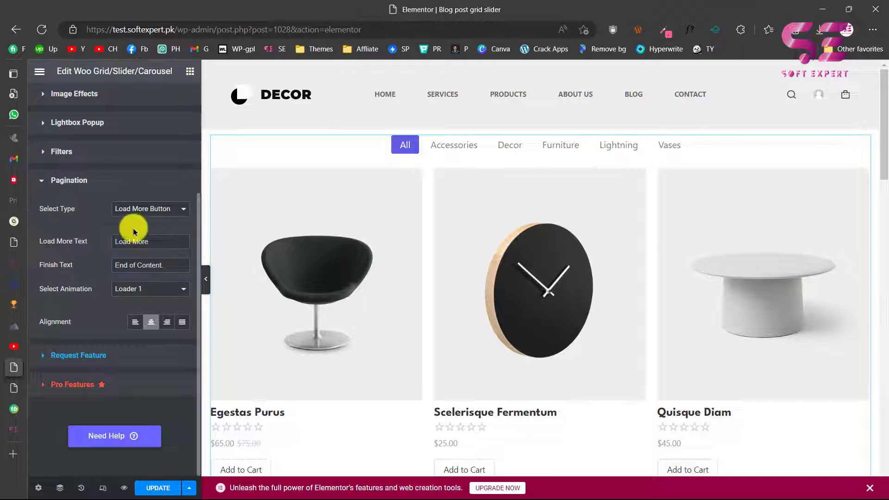
{"action": "scroll", "coordinate": [417, 408], "scroll_direction": "down", "scroll_amount": 8}
{"action": "scroll", "coordinate": [417, 408], "scroll_direction": "down", "scroll_amount": 10}
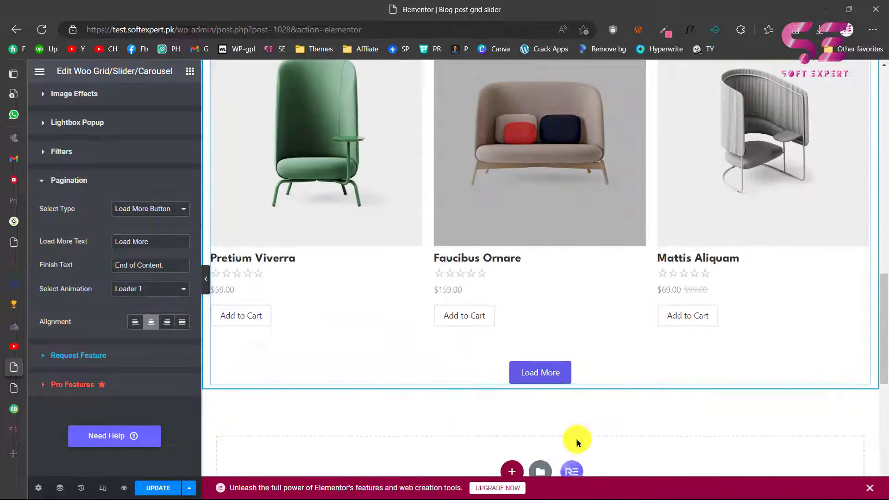
{"action": "left_click_drag", "start_coordinate": [161, 241], "coordinate": [102, 242]}
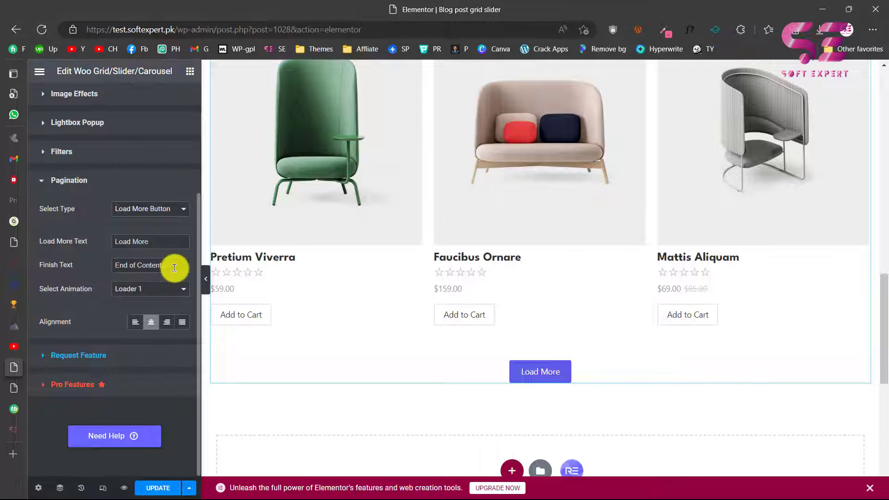
{"action": "left_click_drag", "start_coordinate": [174, 268], "coordinate": [103, 276]}
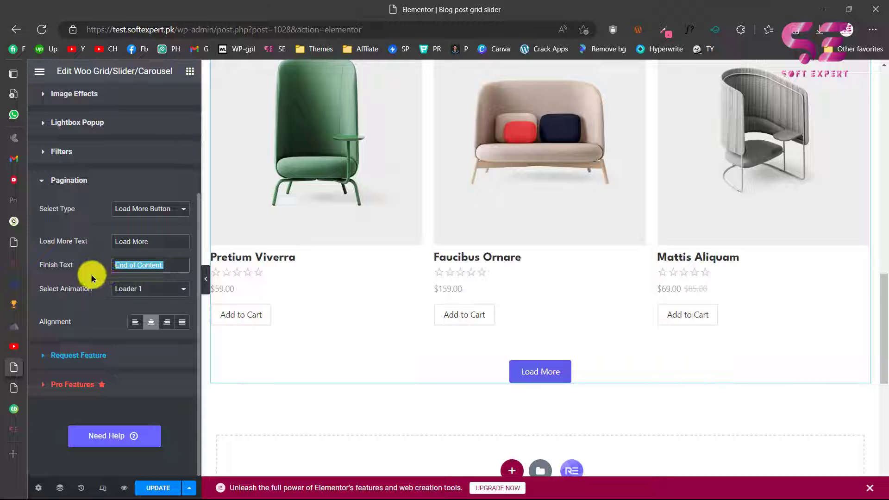
{"action": "left_click", "coordinate": [139, 285]}
{"action": "left_click", "coordinate": [140, 285]}
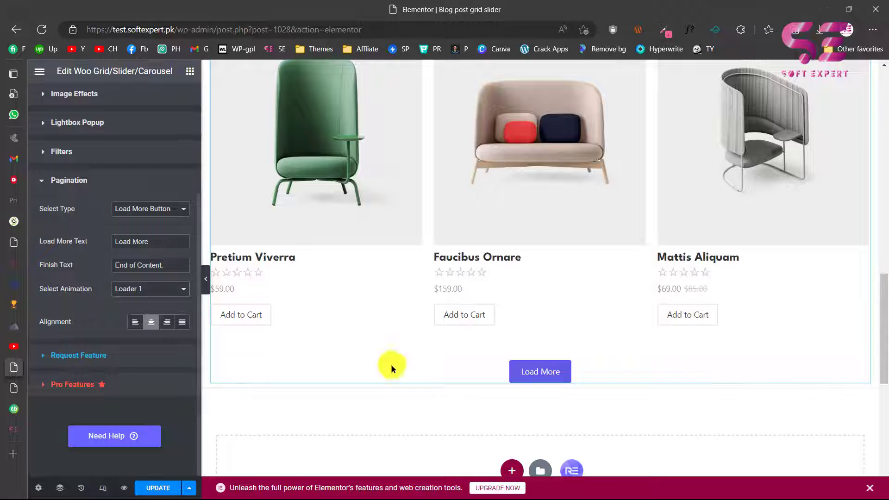
{"action": "scroll", "coordinate": [357, 329], "scroll_direction": "up", "scroll_amount": 6}
{"action": "scroll", "coordinate": [109, 298], "scroll_direction": "up", "scroll_amount": 4}
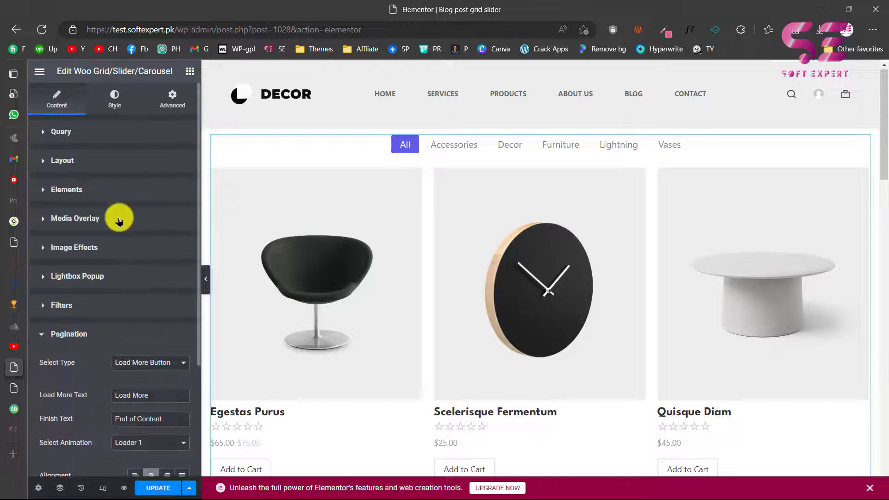
- Browse the Woo Grid Style tab's Grid Item settings: top padding 10, border None, radius 0
{"action": "left_click", "coordinate": [115, 104]}
{"action": "scroll", "coordinate": [122, 231], "scroll_direction": "down", "scroll_amount": 1}
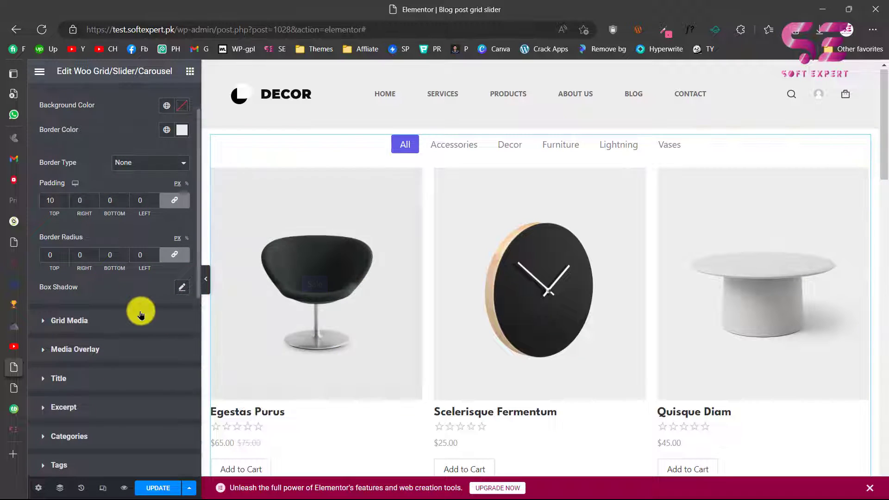
{"action": "scroll", "coordinate": [139, 306], "scroll_direction": "up", "scroll_amount": 1}
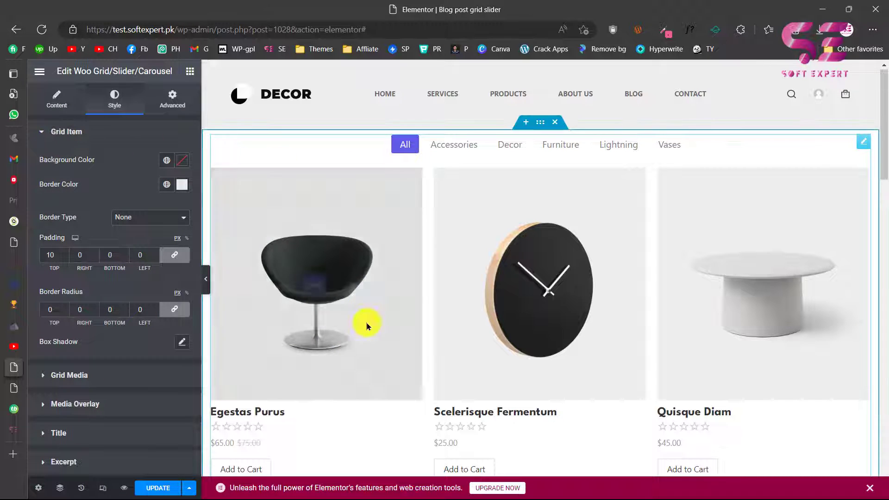
{"action": "scroll", "coordinate": [134, 283], "scroll_direction": "down", "scroll_amount": 2}
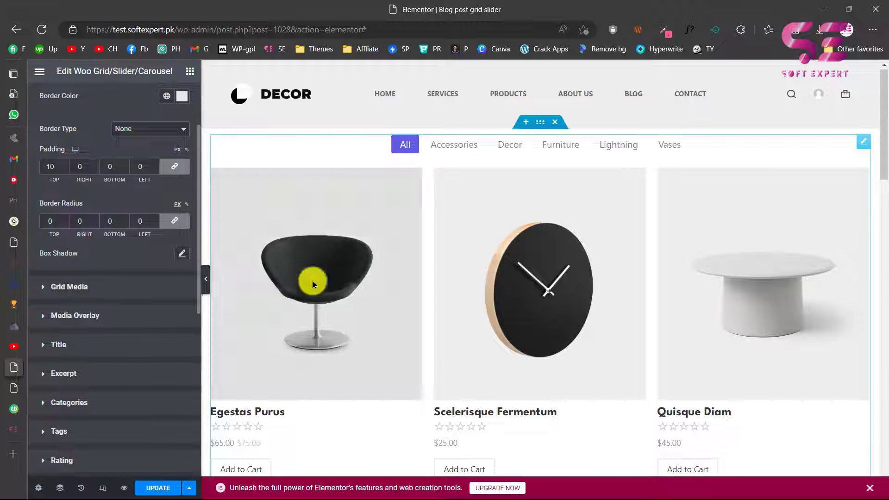
{"action": "scroll", "coordinate": [149, 340], "scroll_direction": "down", "scroll_amount": 2}
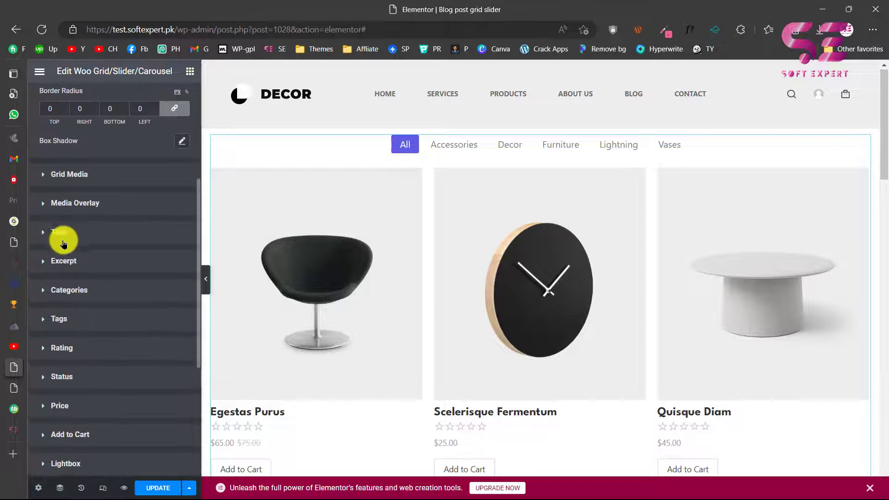
{"action": "scroll", "coordinate": [278, 301], "scroll_direction": "down", "scroll_amount": 2}
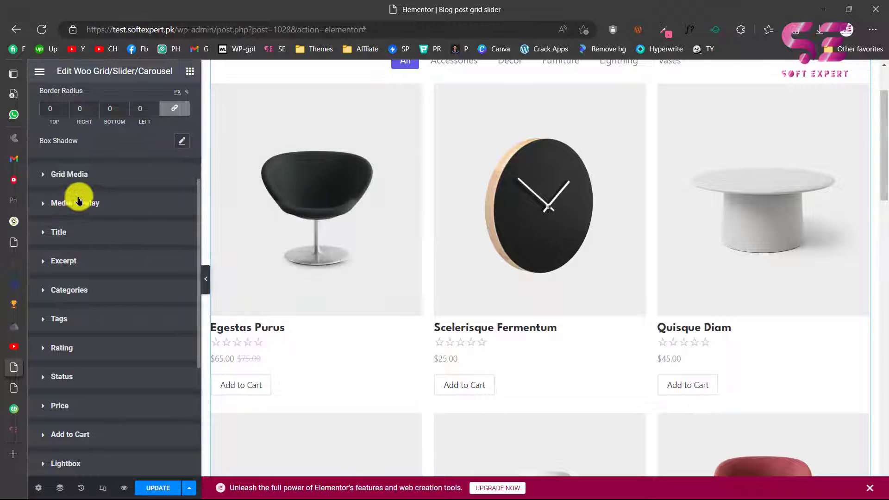
- Set the Style > Title colour to the global Accent green, then reselect the grid widget
{"action": "left_click", "coordinate": [69, 232]}
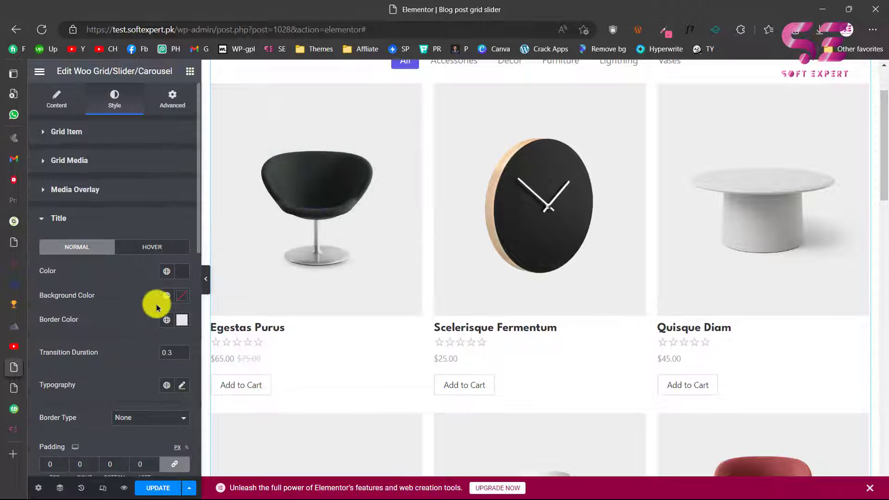
{"action": "scroll", "coordinate": [157, 296], "scroll_direction": "down", "scroll_amount": 1}
{"action": "left_click", "coordinate": [168, 221]}
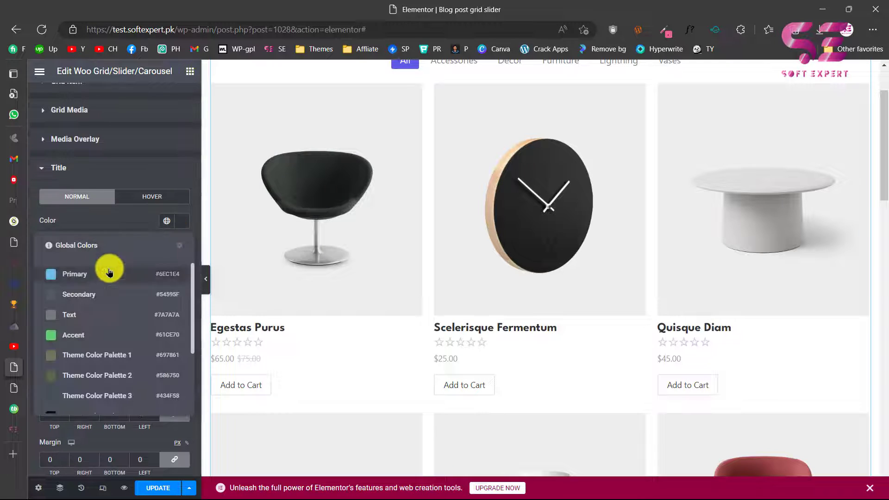
{"action": "left_click", "coordinate": [83, 333]}
{"action": "scroll", "coordinate": [119, 330], "scroll_direction": "down", "scroll_amount": 5}
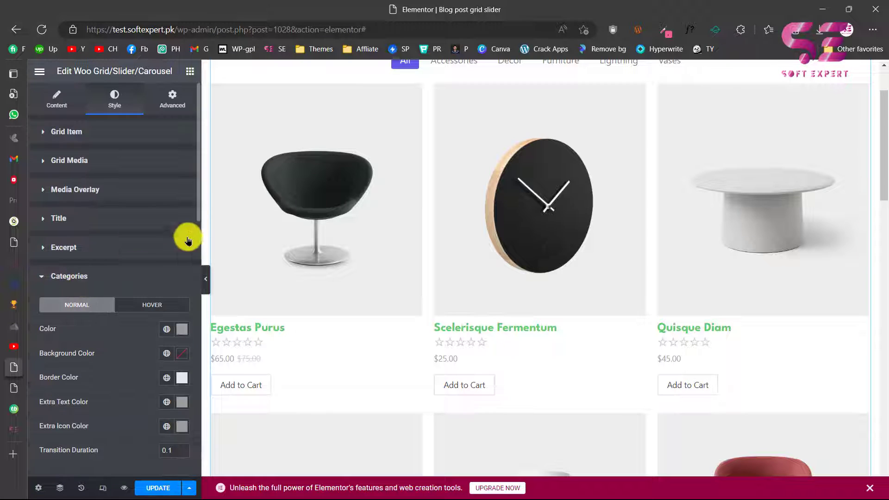
{"action": "scroll", "coordinate": [76, 223], "scroll_direction": "down", "scroll_amount": 10}
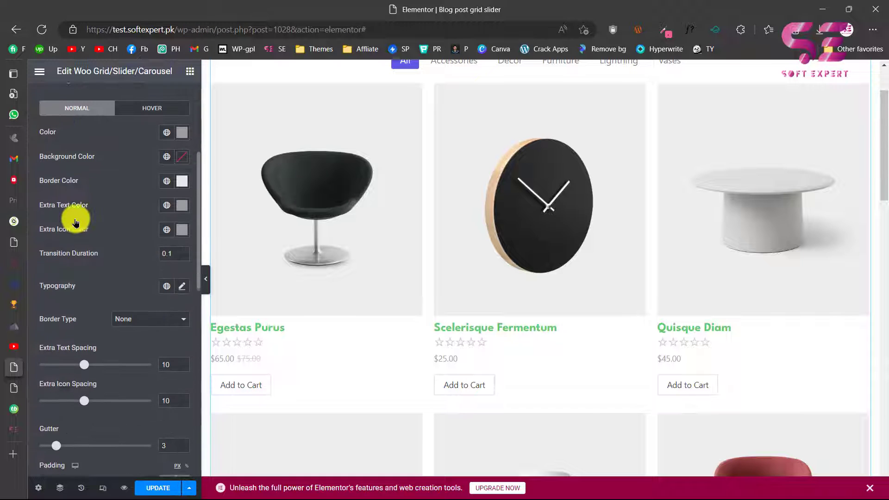
{"action": "scroll", "coordinate": [85, 333], "scroll_direction": "down", "scroll_amount": 3}
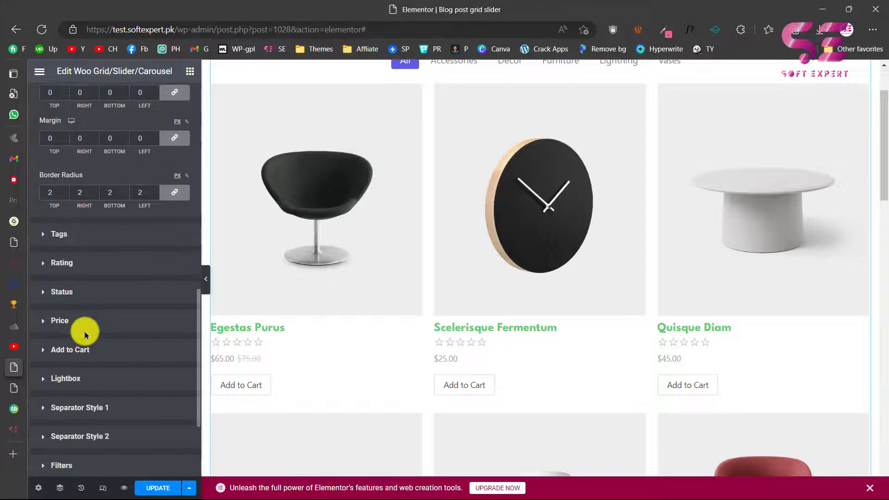
{"action": "left_click", "coordinate": [244, 246]}
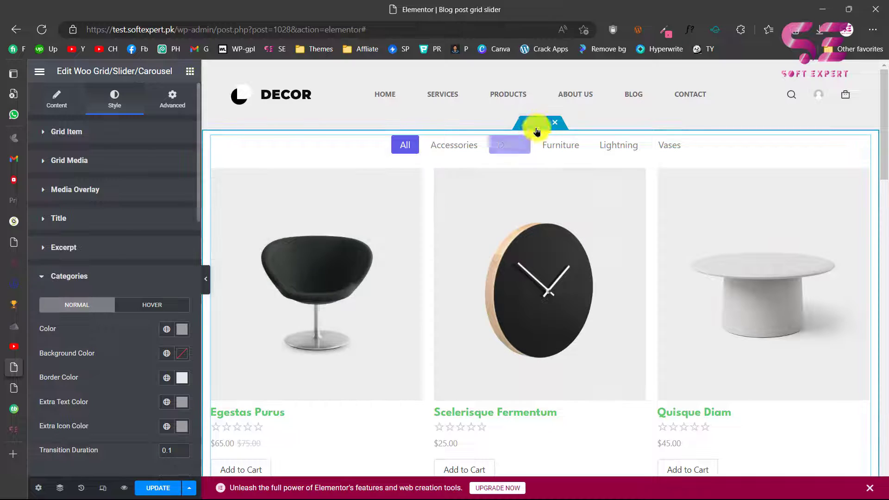
- Select the product grid's container and set its spacing value to 100
{"action": "left_click", "coordinate": [540, 122]}
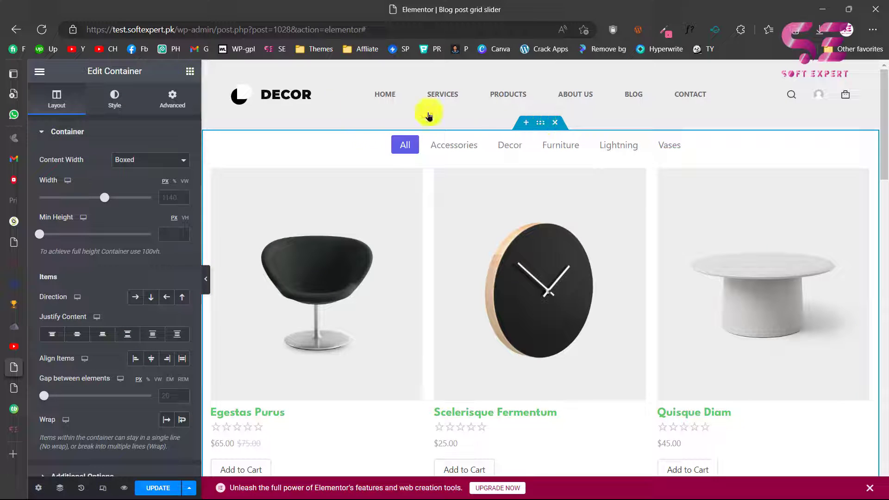
{"action": "left_click", "coordinate": [185, 101]}
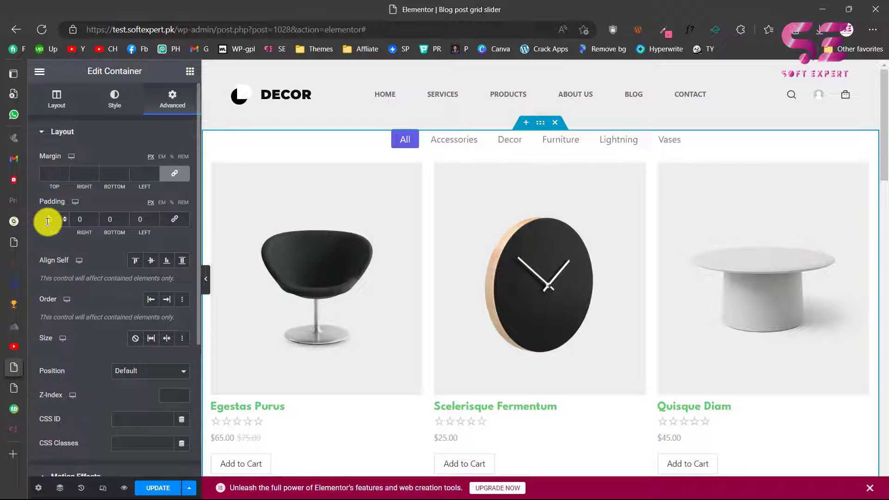
{"action": "type", "text": "100"}
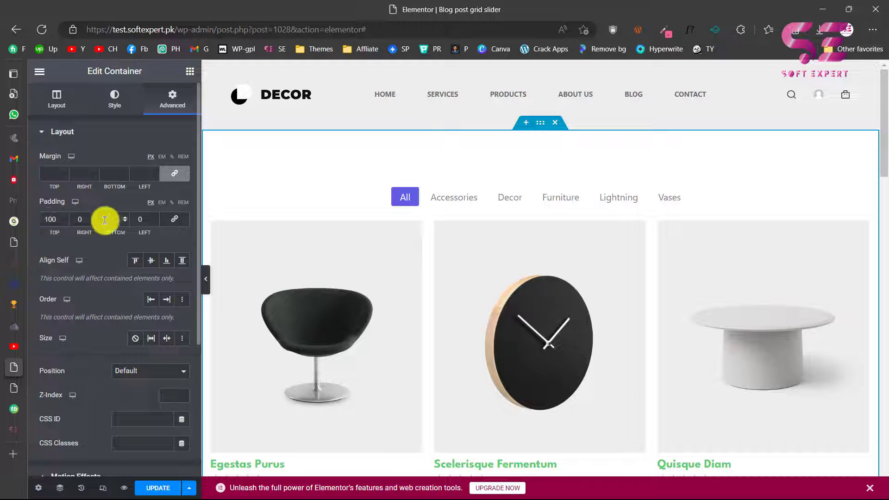
- Give the container a classic background using global Theme Color Palette 7
{"action": "left_click", "coordinate": [116, 98]}
{"action": "left_click", "coordinate": [132, 189]}
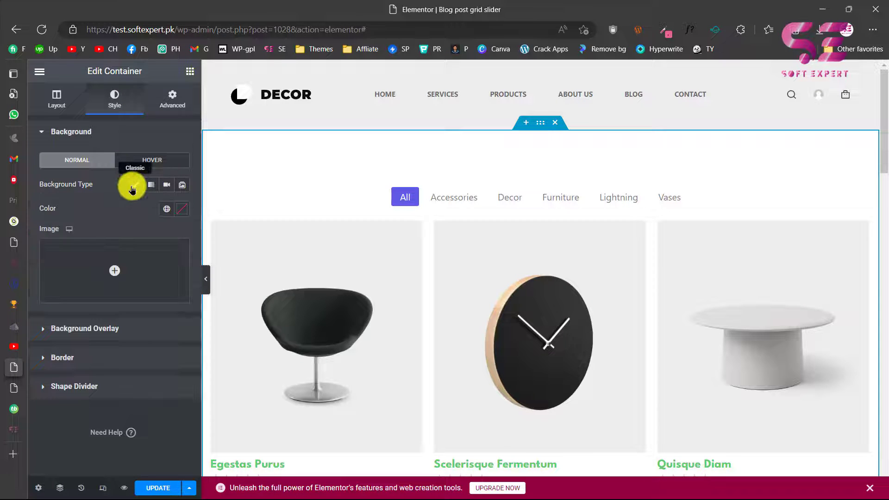
{"action": "left_click", "coordinate": [180, 208]}
{"action": "left_click", "coordinate": [168, 209]}
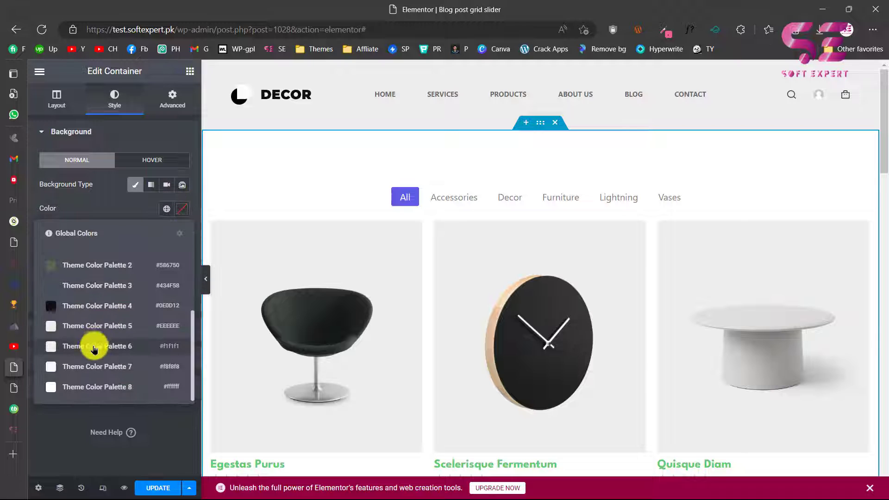
{"action": "left_click", "coordinate": [97, 366]}
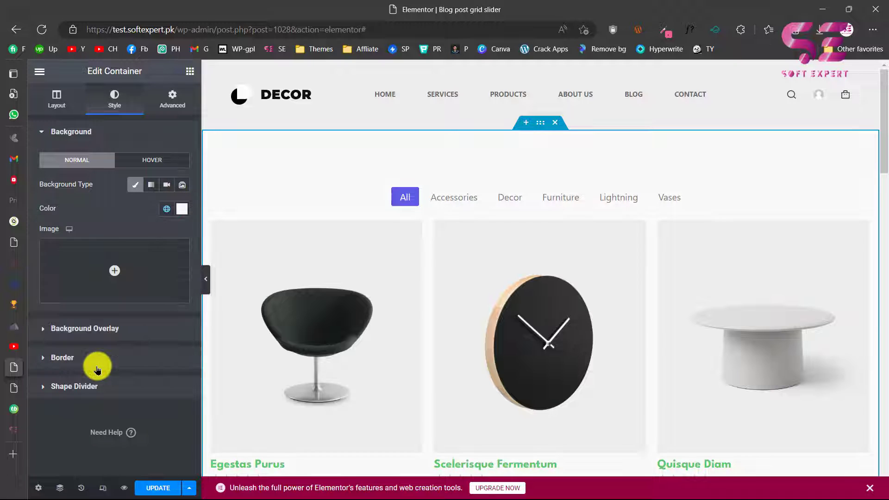
{"action": "scroll", "coordinate": [383, 279], "scroll_direction": "down", "scroll_amount": 2}
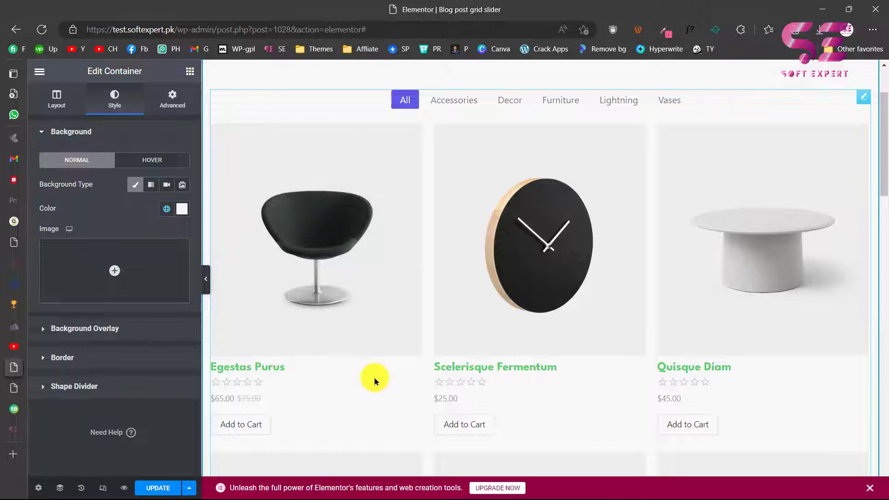
- Try a pink grid item colour, then revert the grid items to white
{"action": "left_click", "coordinate": [374, 376]}
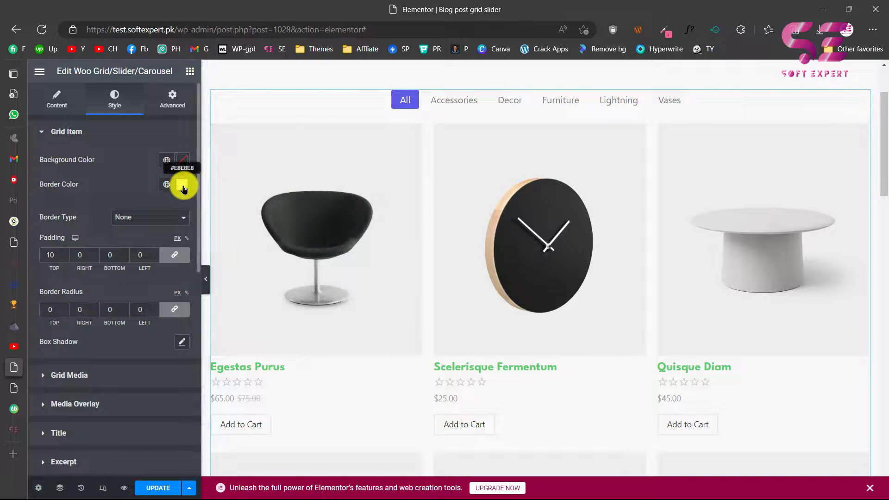
{"action": "left_click", "coordinate": [183, 161]}
{"action": "left_click", "coordinate": [96, 224]}
{"action": "left_click", "coordinate": [49, 199]}
{"action": "left_click", "coordinate": [67, 131]}
{"action": "scroll", "coordinate": [264, 128], "scroll_direction": "up", "scroll_amount": 2}
- Set the container background colour to hex f5f5f5 and close the picker
{"action": "left_click", "coordinate": [264, 131]}
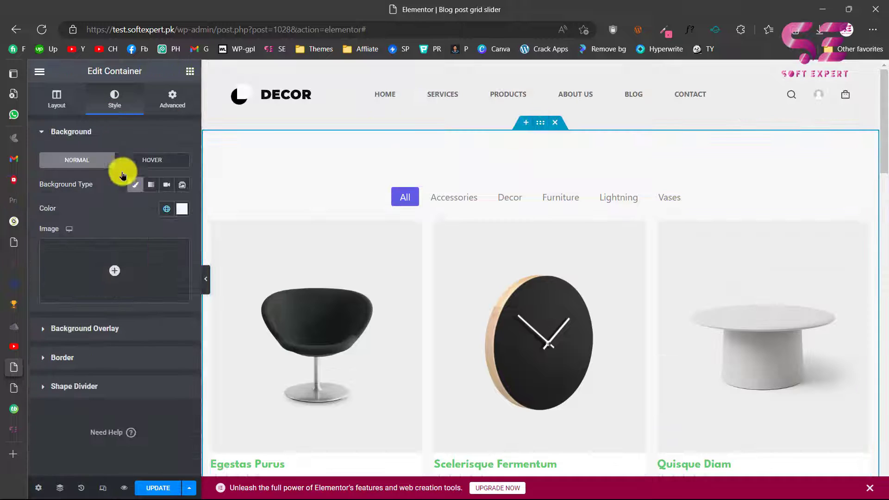
{"action": "left_click", "coordinate": [182, 210]}
{"action": "triple_click", "coordinate": [113, 390]}
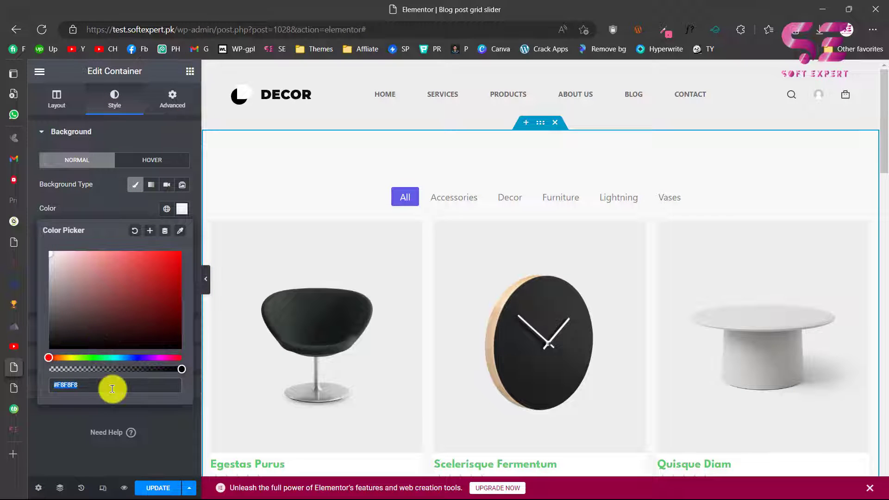
{"action": "type", "text": "f5f5f"}
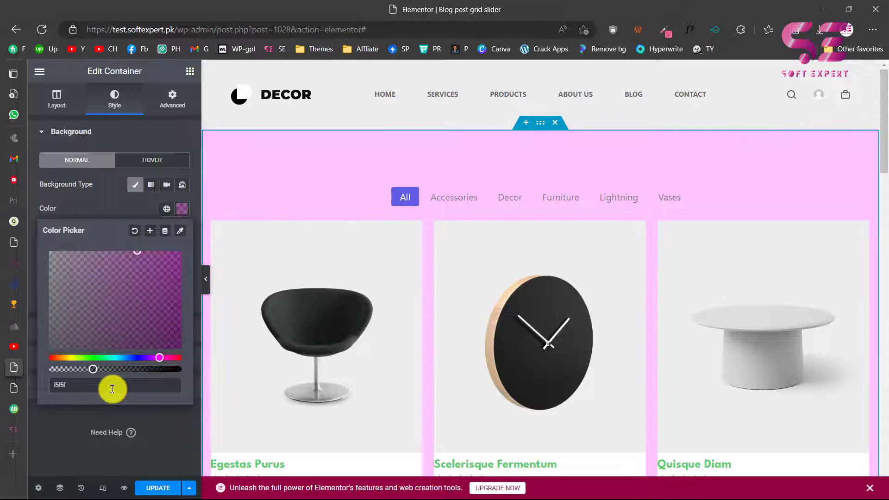
{"action": "type", "text": "5"}
{"action": "left_click", "coordinate": [120, 204]}
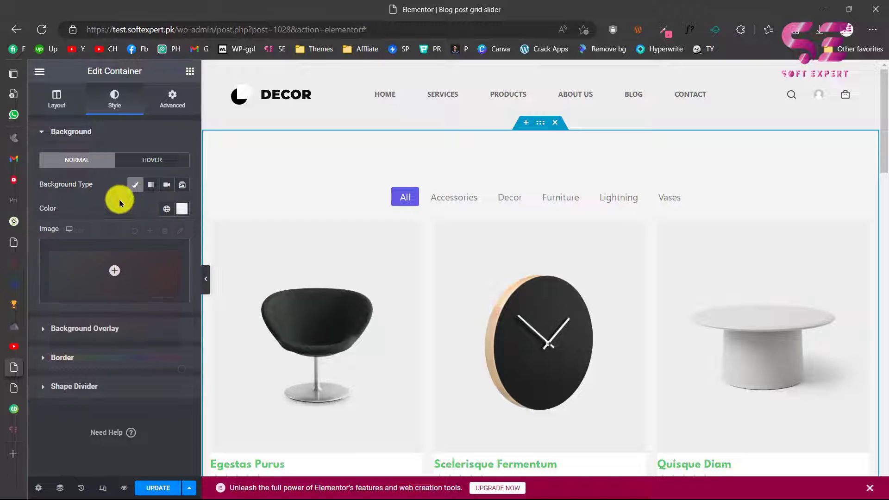
{"action": "scroll", "coordinate": [333, 267], "scroll_direction": "down", "scroll_amount": 3}
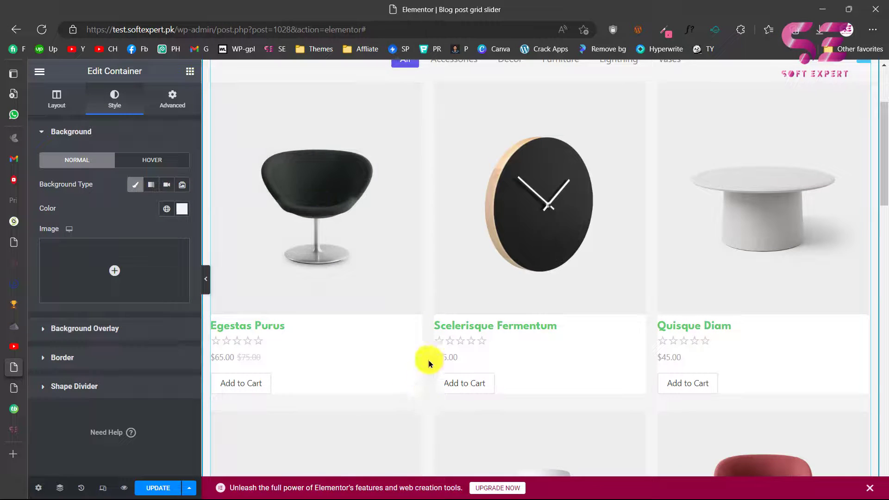
- Link the Grid Item padding values and set all four to 33
{"action": "left_click", "coordinate": [312, 250]}
{"action": "scroll", "coordinate": [111, 232], "scroll_direction": "down", "scroll_amount": 1}
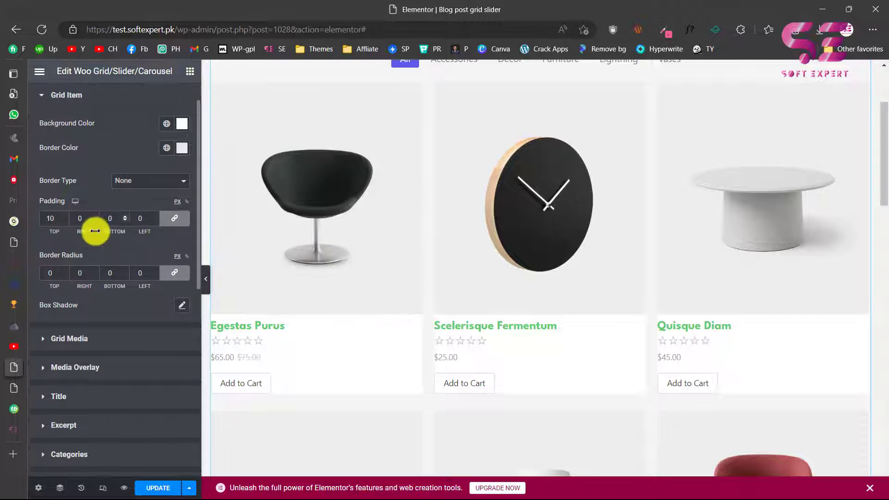
{"action": "left_click", "coordinate": [169, 225]}
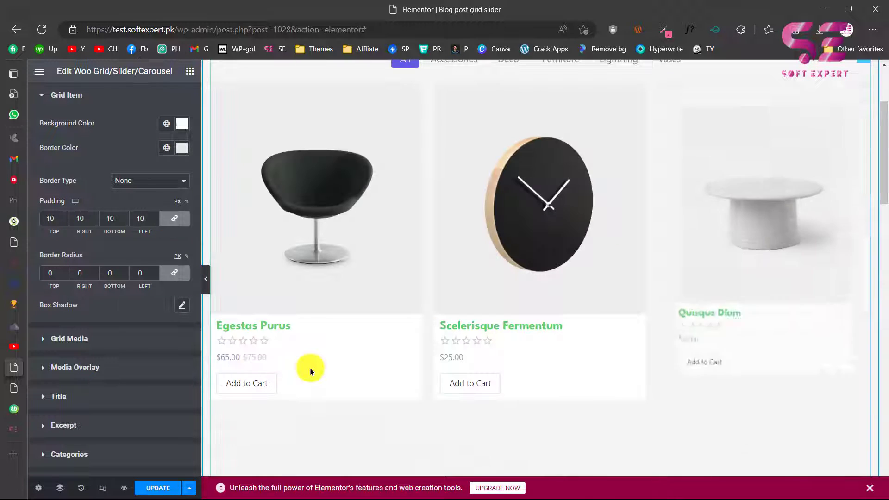
{"action": "double_click", "coordinate": [140, 219]}
{"action": "type", "text": "33"}
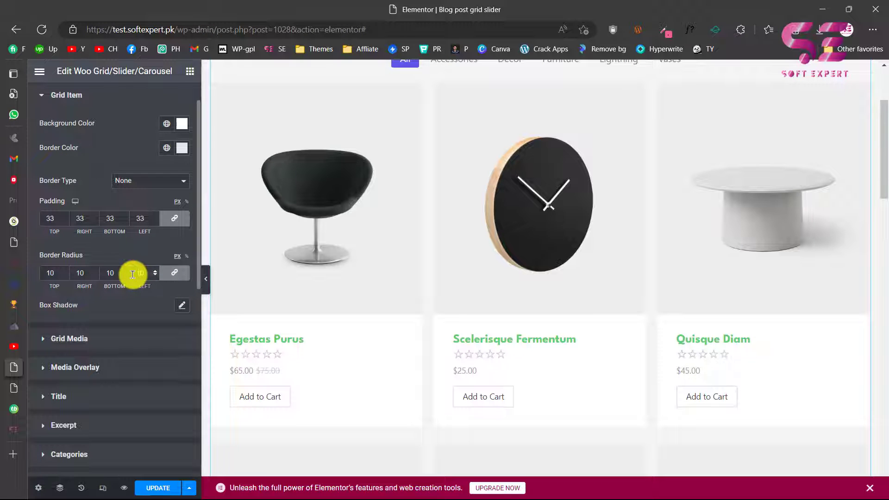
{"action": "scroll", "coordinate": [479, 331], "scroll_direction": "down", "scroll_amount": 3}
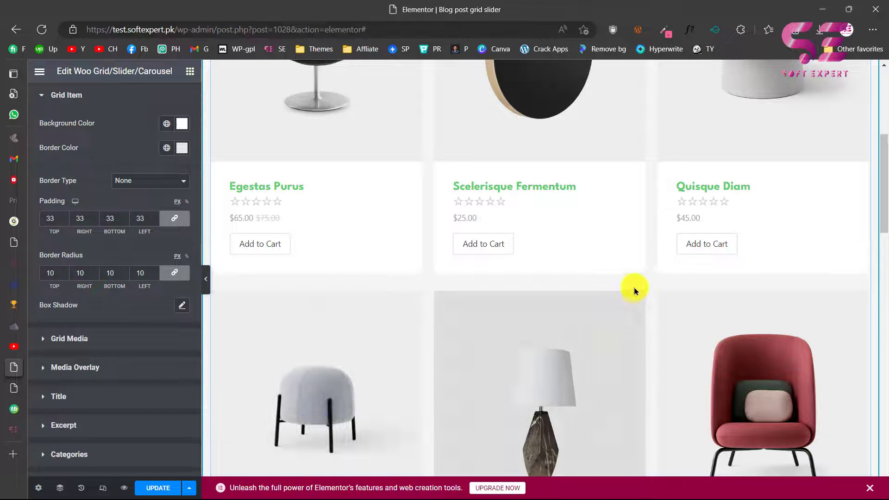
{"action": "scroll", "coordinate": [648, 285], "scroll_direction": "down", "scroll_amount": 3}
{"action": "scroll", "coordinate": [457, 160], "scroll_direction": "up", "scroll_amount": 7}
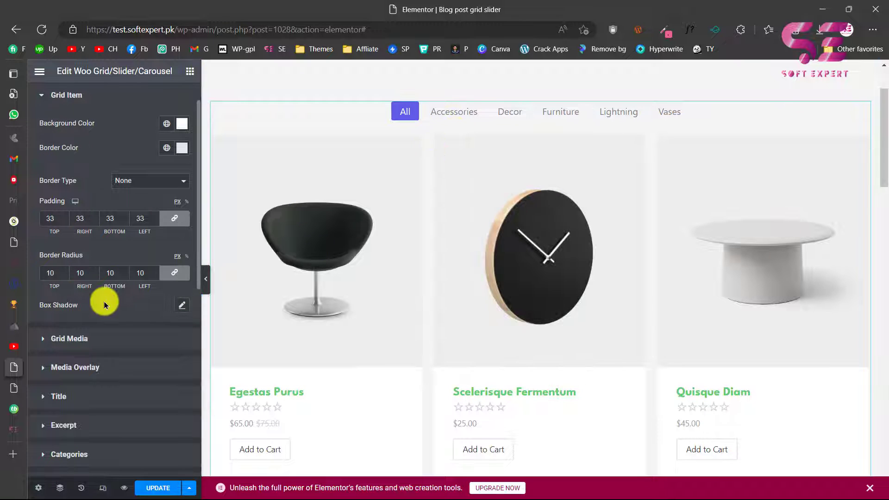
- In Grid Media, set the image top corner border radius to 10
{"action": "left_click", "coordinate": [88, 336]}
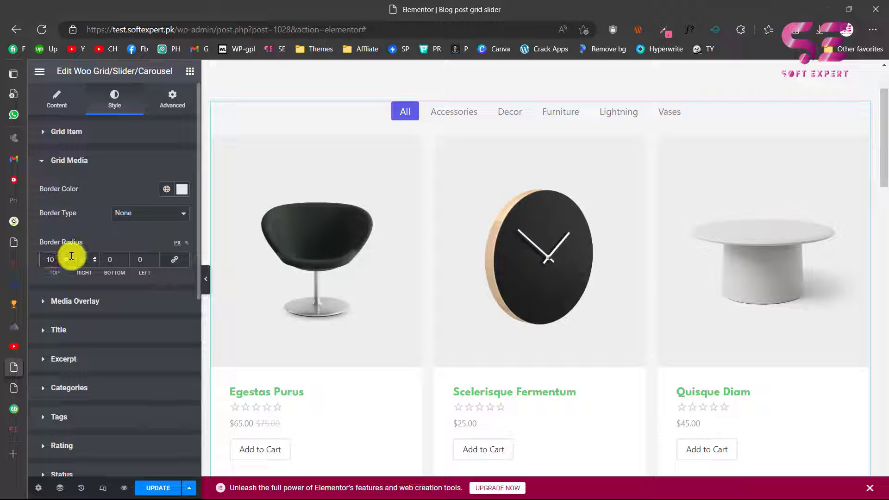
{"action": "left_click", "coordinate": [72, 260]}
{"action": "type", "text": "10"}
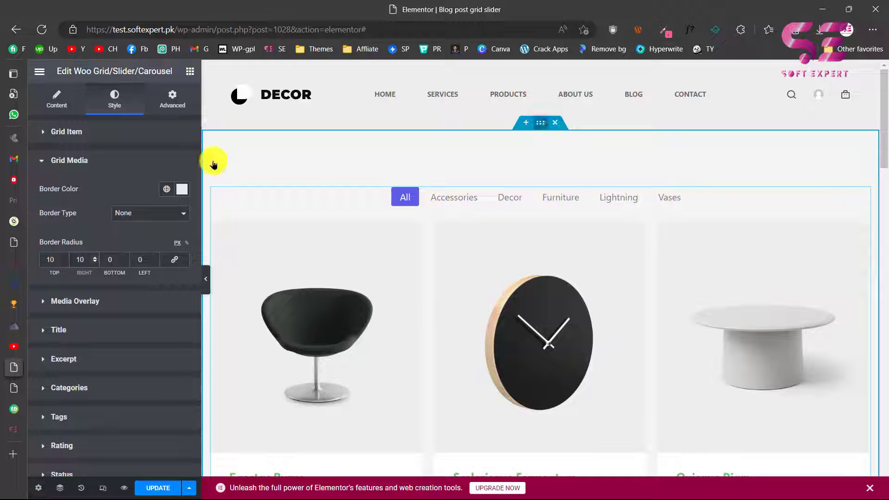
- Pick a light mauve-grey background colour for the product grid's container in the Color Picker
{"action": "left_click", "coordinate": [213, 165]}
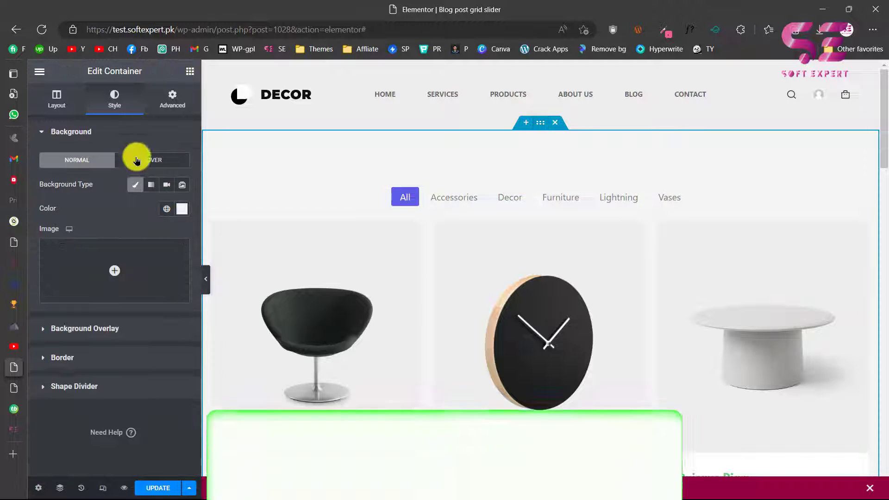
{"action": "left_click", "coordinate": [182, 208]}
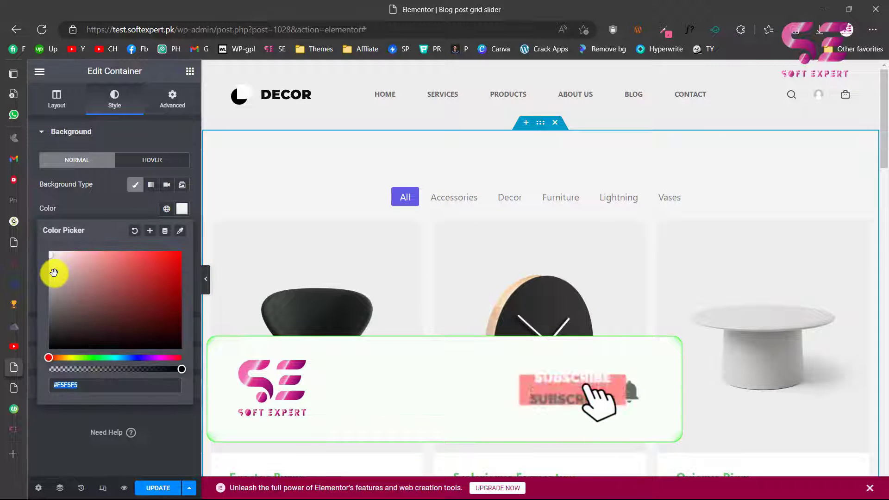
{"action": "left_click", "coordinate": [52, 272]}
{"action": "left_click", "coordinate": [153, 128]}
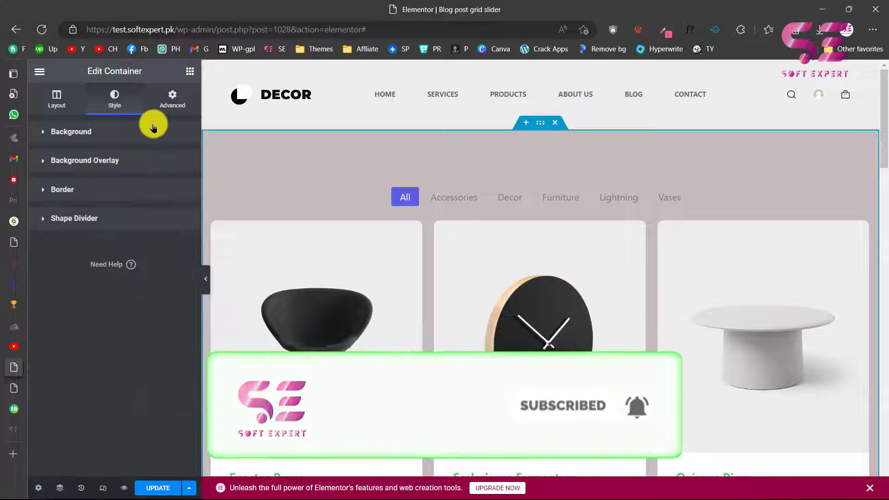
{"action": "scroll", "coordinate": [433, 369], "scroll_direction": "down", "scroll_amount": 3}
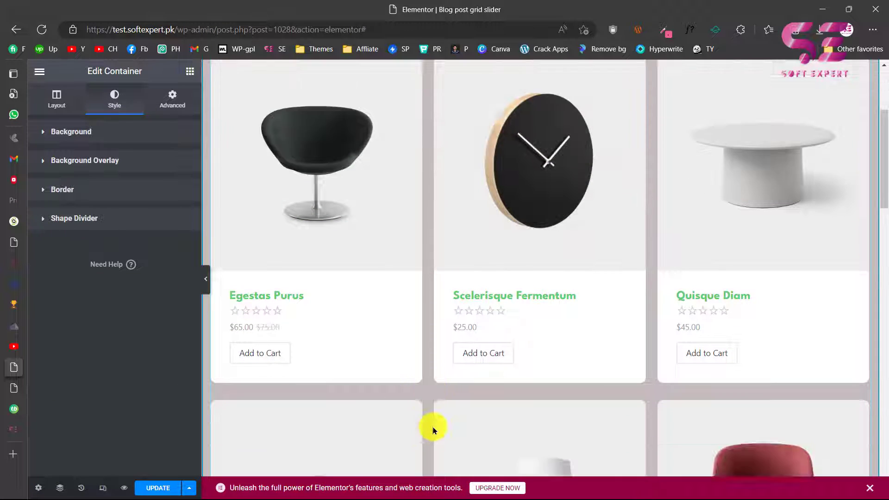
{"action": "scroll", "coordinate": [430, 432], "scroll_direction": "down", "scroll_amount": 9}
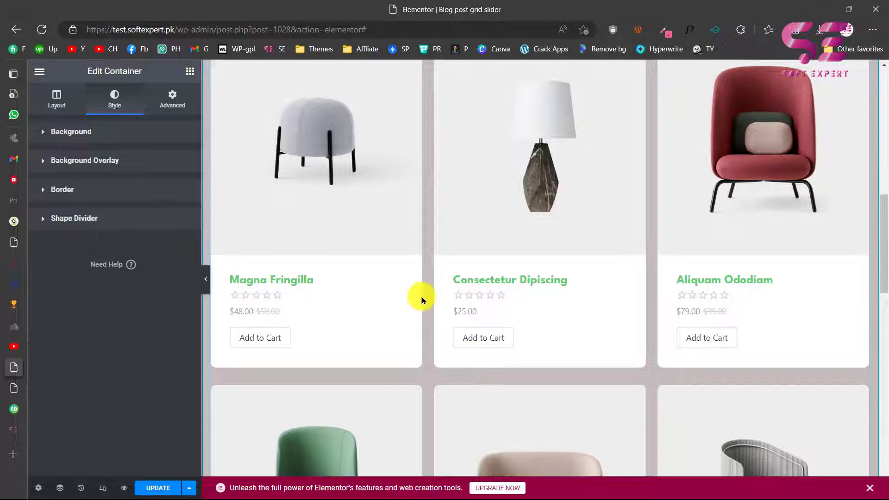
{"action": "left_click", "coordinate": [422, 300]}
- Set the Add to Cart background to the Accent global colour and text colour to #FFFFFF
{"action": "scroll", "coordinate": [95, 302], "scroll_direction": "down", "scroll_amount": 6}
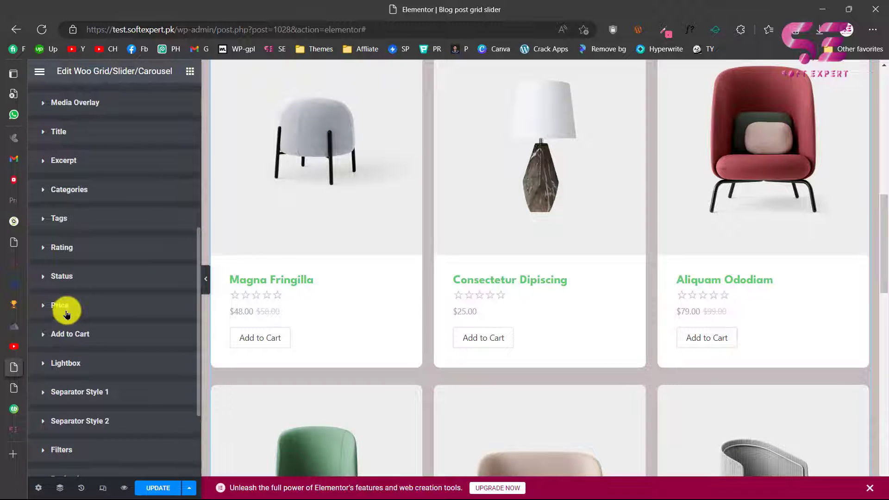
{"action": "scroll", "coordinate": [67, 314], "scroll_direction": "down", "scroll_amount": 2}
{"action": "left_click", "coordinate": [57, 276]}
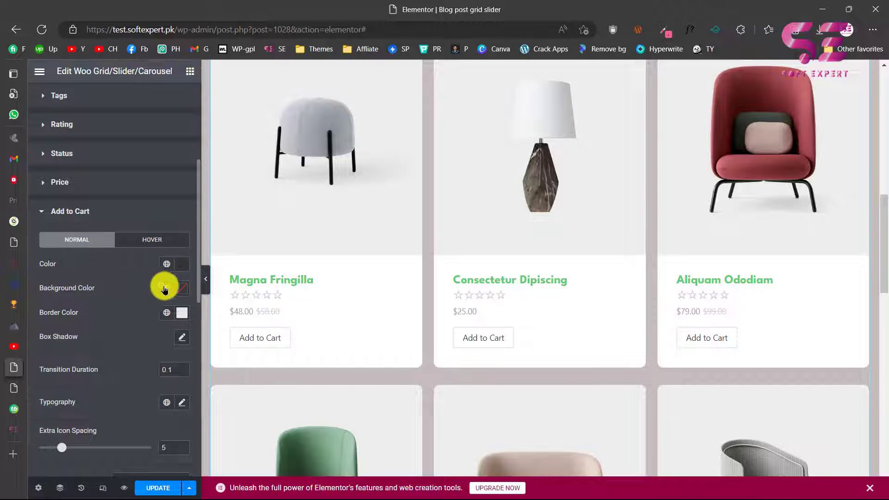
{"action": "left_click", "coordinate": [169, 290]}
{"action": "scroll", "coordinate": [112, 360], "scroll_direction": "down", "scroll_amount": 2}
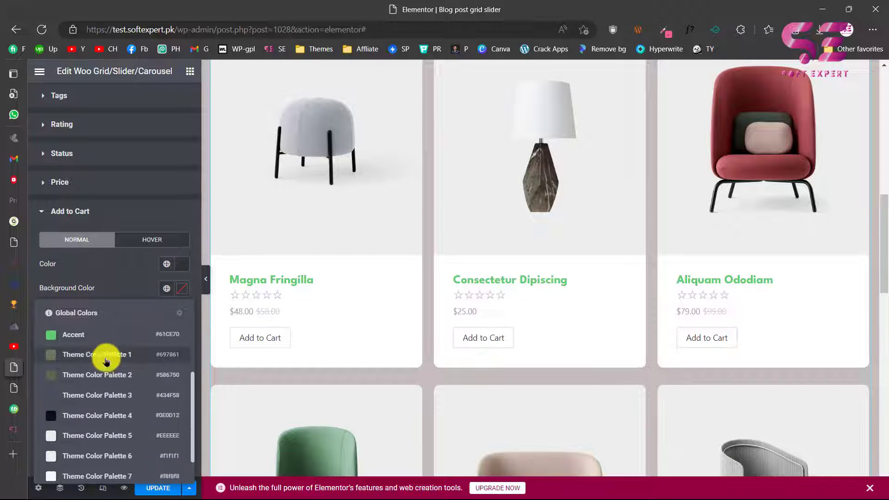
{"action": "left_click", "coordinate": [77, 339]}
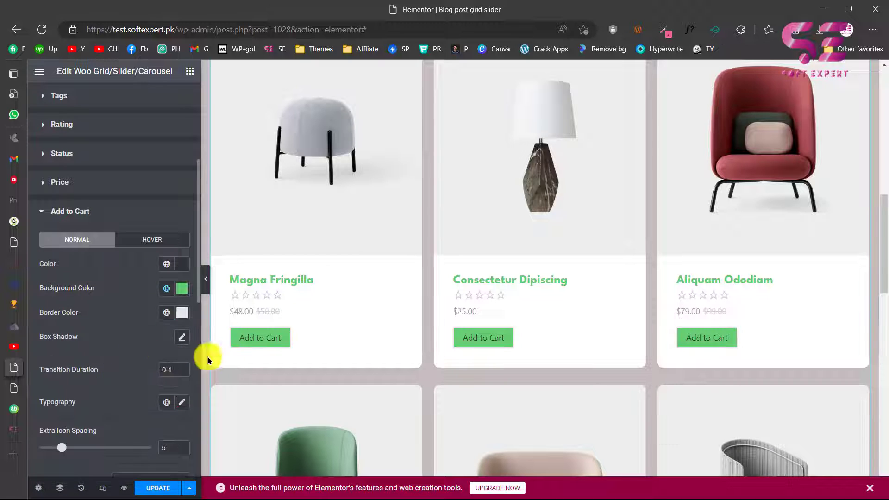
{"action": "left_click", "coordinate": [178, 266]}
{"action": "left_click", "coordinate": [95, 324]}
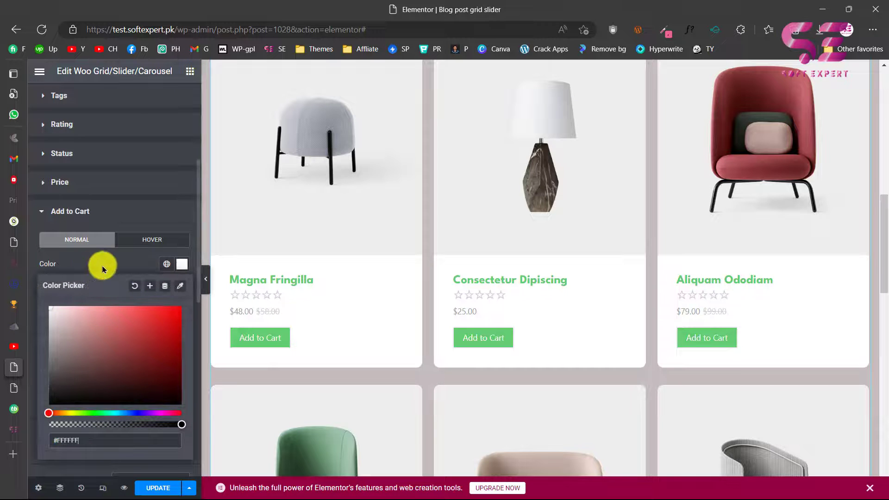
{"action": "left_click", "coordinate": [361, 352]}
- Expand the Rating style options to view the star settings
{"action": "scroll", "coordinate": [360, 352], "scroll_direction": "down", "scroll_amount": 6}
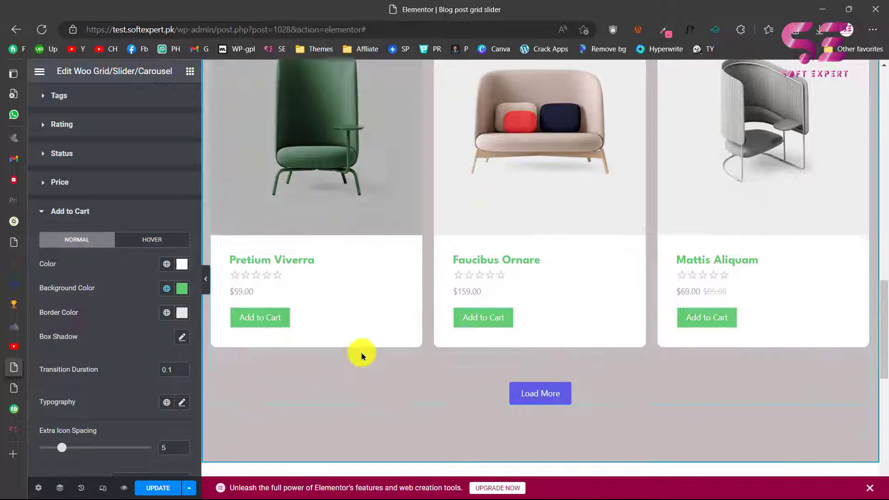
{"action": "scroll", "coordinate": [158, 318], "scroll_direction": "down", "scroll_amount": 10}
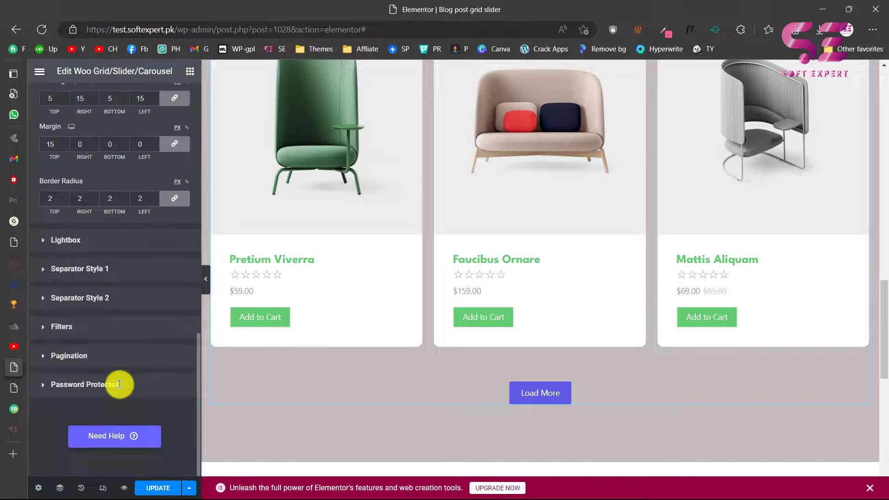
{"action": "scroll", "coordinate": [76, 208], "scroll_direction": "up", "scroll_amount": 10}
{"action": "left_click", "coordinate": [73, 113]}
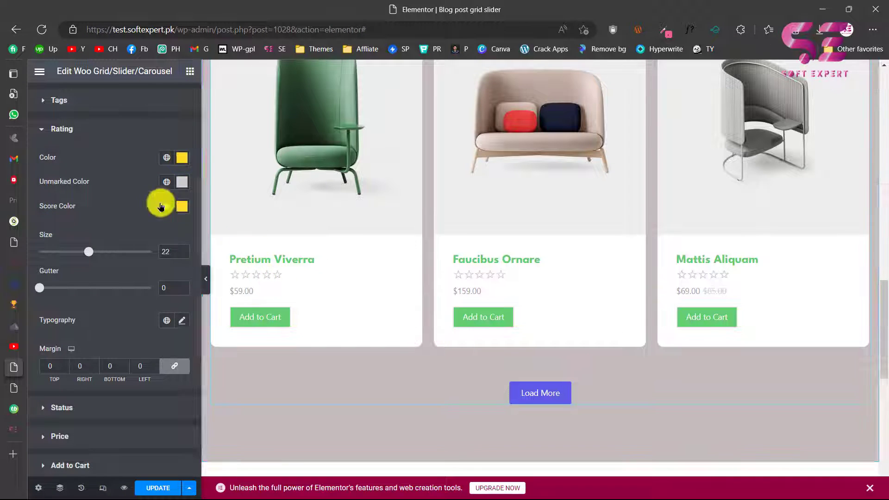
{"action": "scroll", "coordinate": [343, 323], "scroll_direction": "up", "scroll_amount": 7}
{"action": "scroll", "coordinate": [343, 323], "scroll_direction": "up", "scroll_amount": 10}
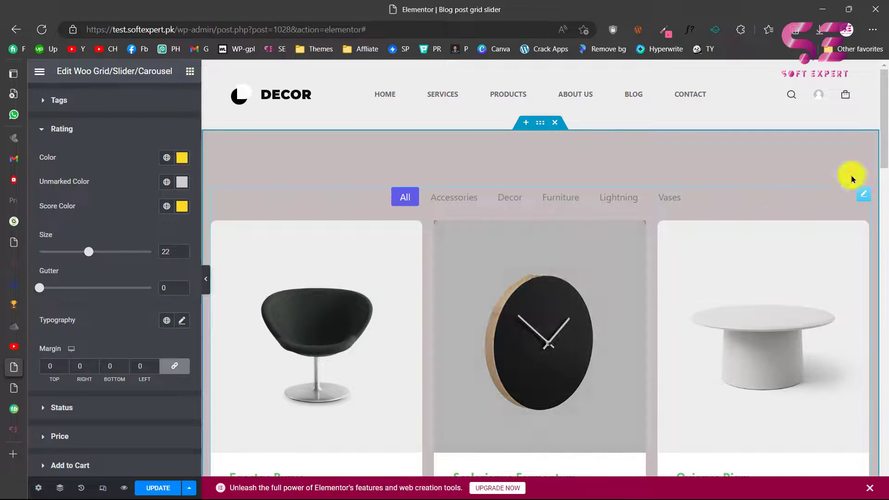
{"action": "scroll", "coordinate": [99, 134], "scroll_direction": "up", "scroll_amount": 5}
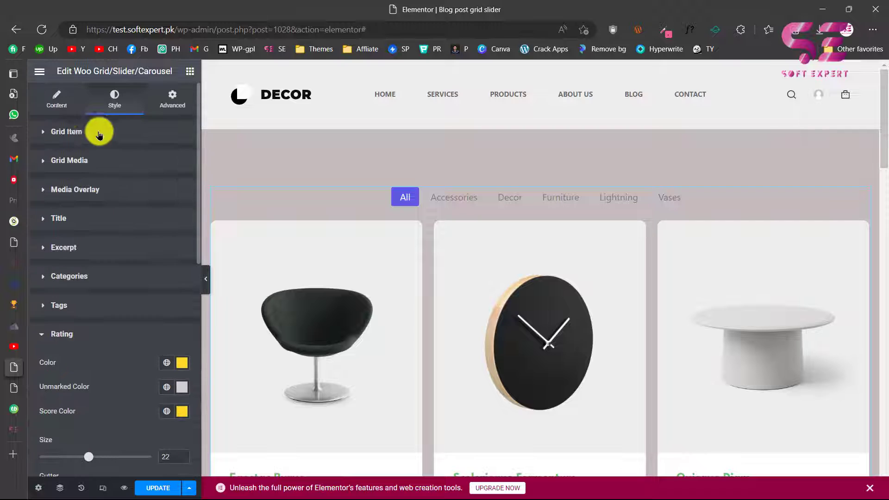
- Change the product widget's layout type to Slider / Carousel
{"action": "left_click", "coordinate": [59, 101]}
{"action": "scroll", "coordinate": [72, 255], "scroll_direction": "down", "scroll_amount": 5}
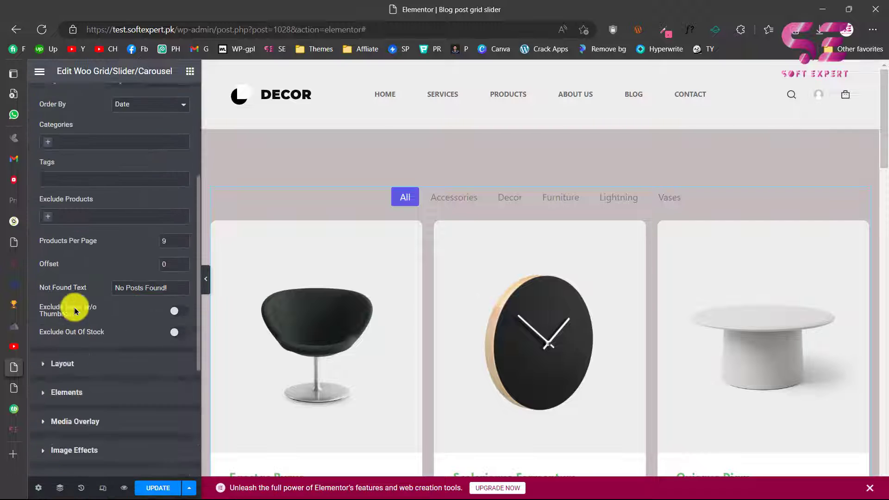
{"action": "left_click", "coordinate": [74, 309]}
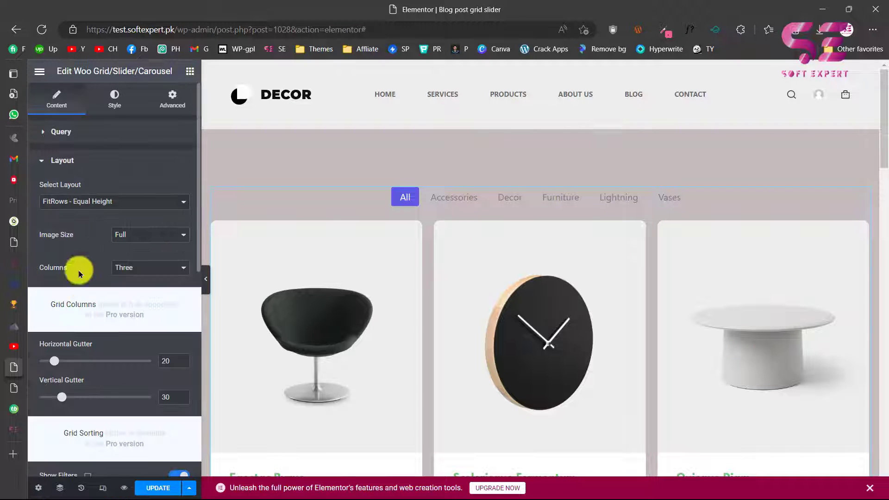
{"action": "left_click", "coordinate": [106, 206]}
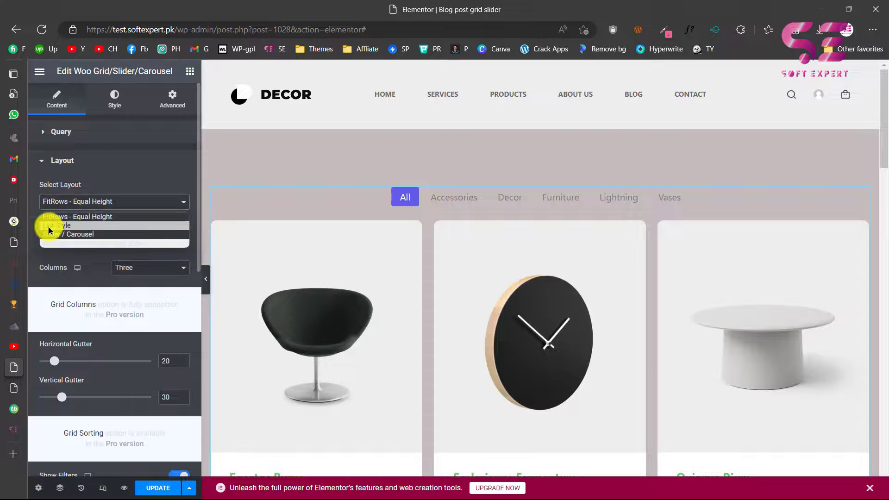
{"action": "left_click", "coordinate": [80, 235]}
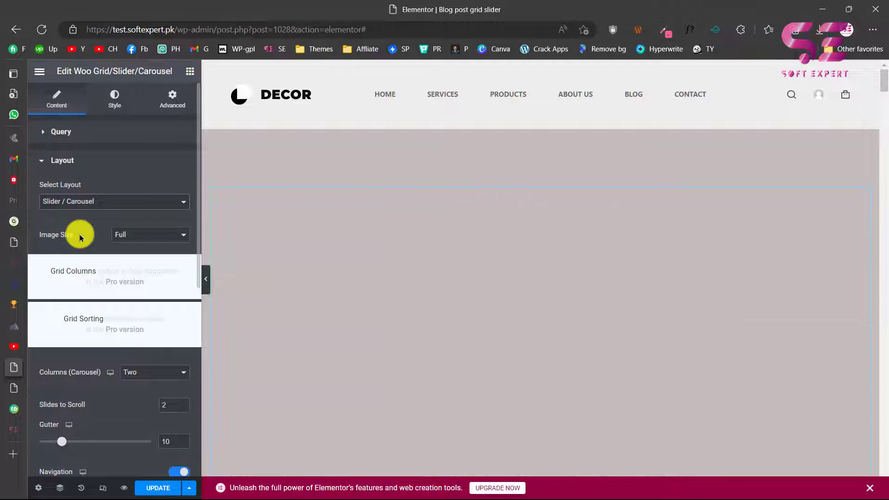
{"action": "scroll", "coordinate": [392, 300], "scroll_direction": "down", "scroll_amount": 3}
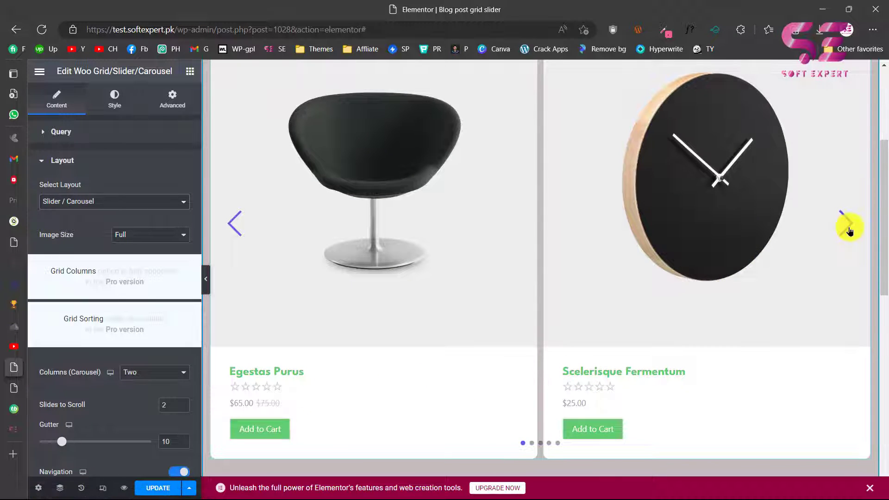
- Advance the carousel to the next slides and view the Style tab's Grid Item settings
{"action": "left_click", "coordinate": [850, 230]}
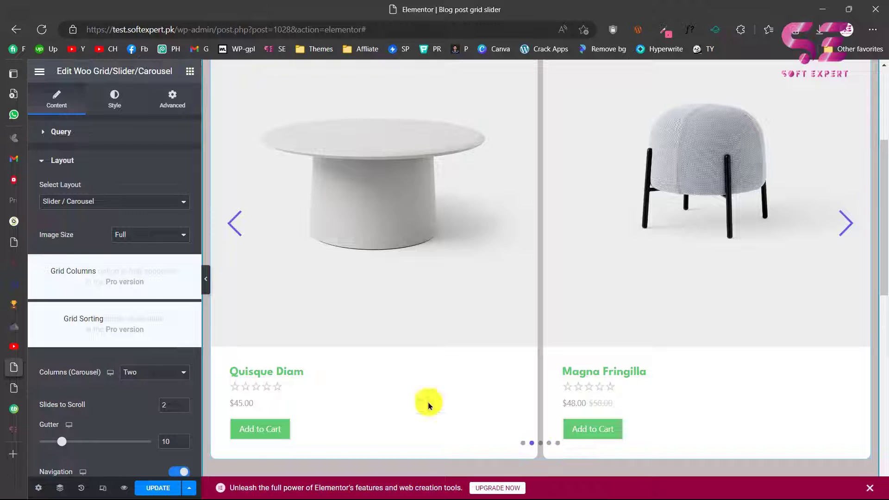
{"action": "left_click", "coordinate": [116, 98]}
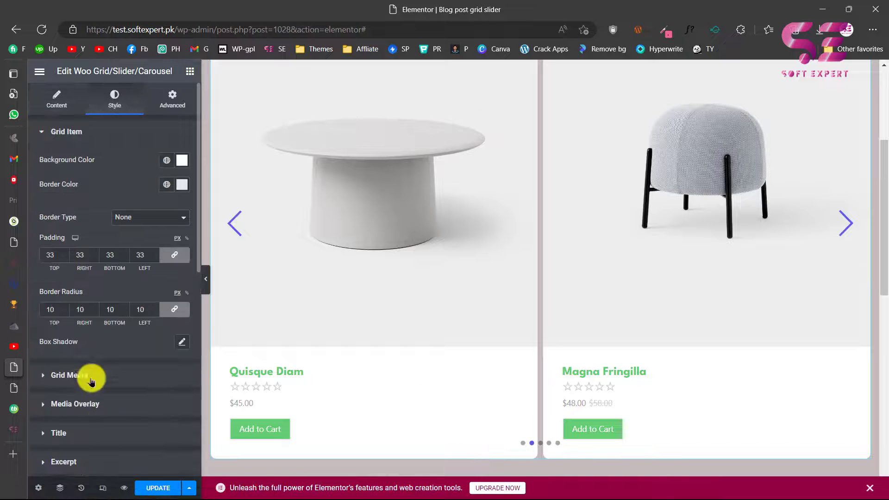
{"action": "scroll", "coordinate": [637, 246], "scroll_direction": "down", "scroll_amount": 5}
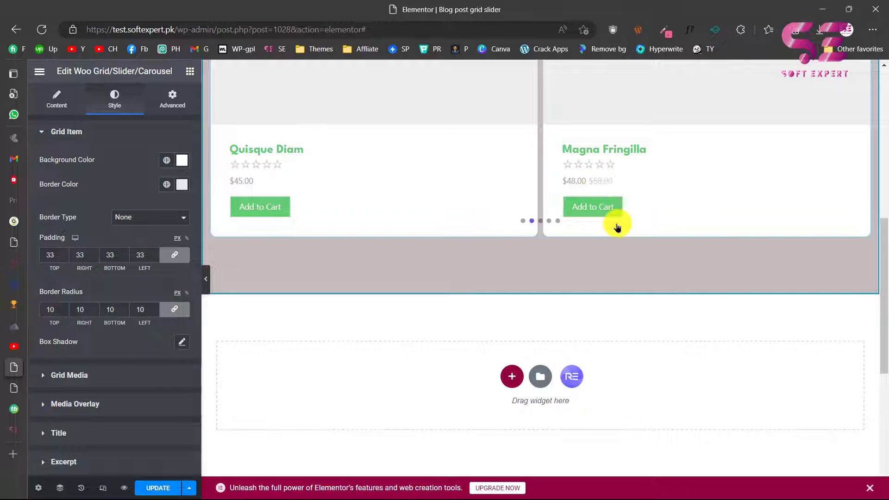
{"action": "scroll", "coordinate": [457, 232], "scroll_direction": "up", "scroll_amount": 6}
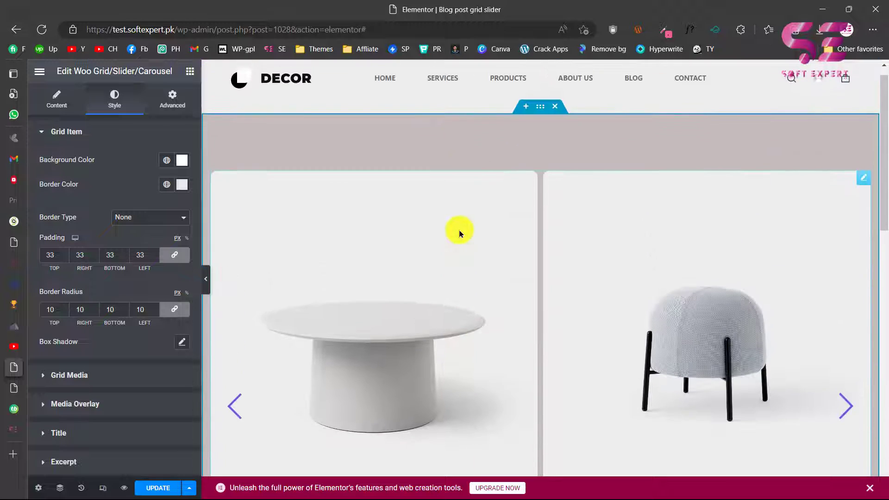
- From Content > Predefined Styles, insert the free WooCommerce Grid v2 block
{"action": "left_click", "coordinate": [65, 101]}
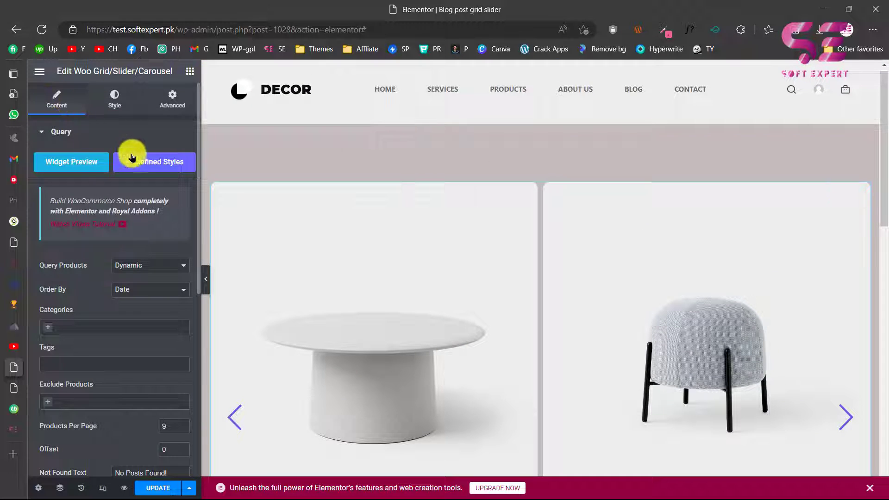
{"action": "left_click", "coordinate": [171, 166]}
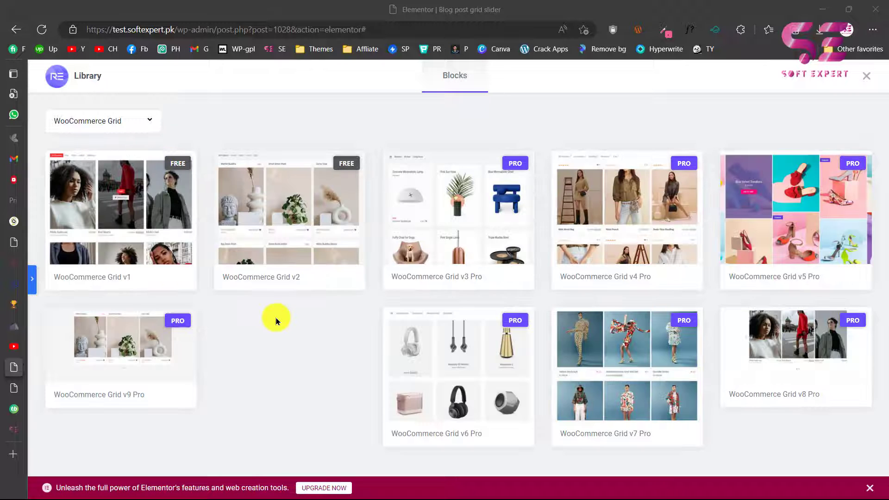
{"action": "mouse_move", "coordinate": [159, 221]}
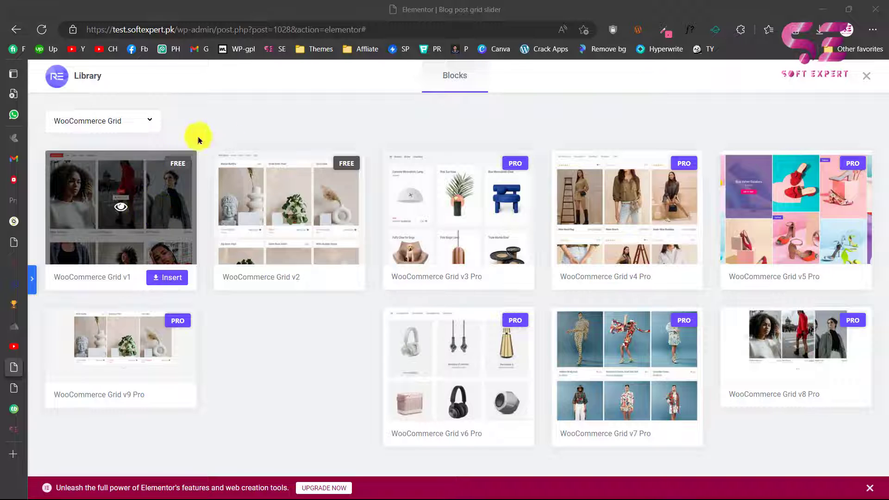
{"action": "mouse_move", "coordinate": [283, 208]}
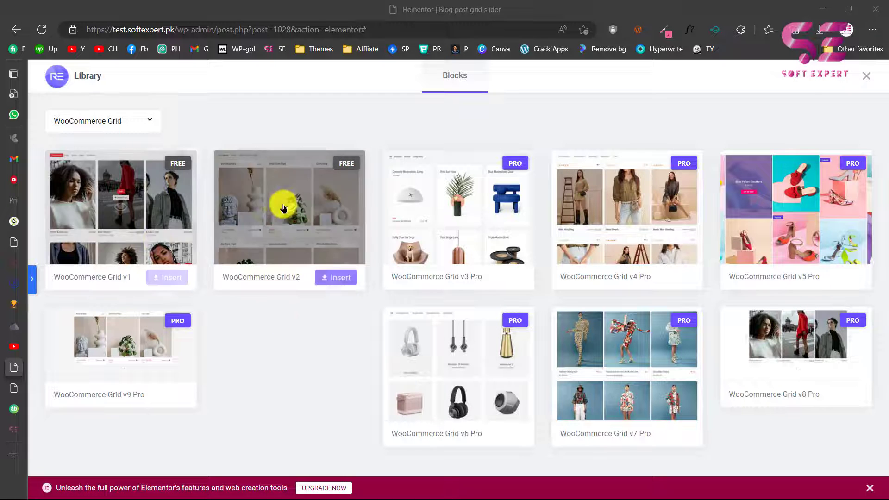
{"action": "left_click", "coordinate": [343, 283]}
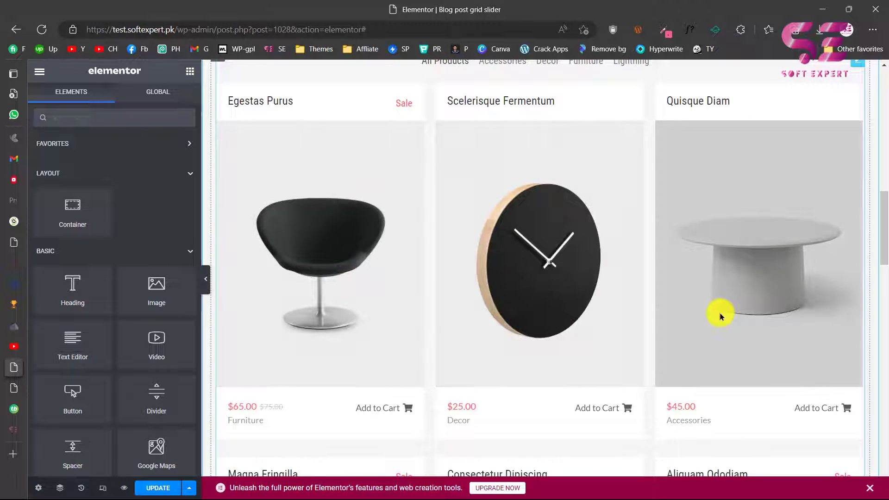
- Scroll through the inserted grid down to its Load More button, then UPDATE the page
{"action": "scroll", "coordinate": [721, 312], "scroll_direction": "up", "scroll_amount": 1}
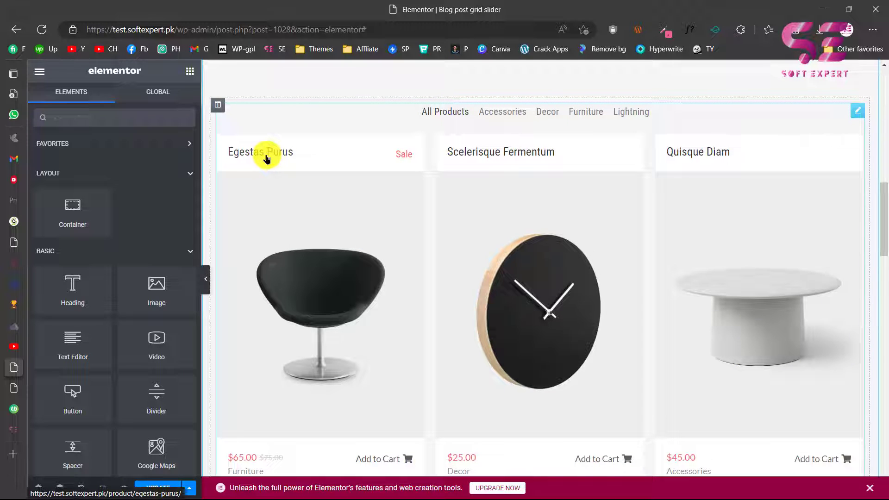
{"action": "scroll", "coordinate": [397, 154], "scroll_direction": "down", "scroll_amount": 3}
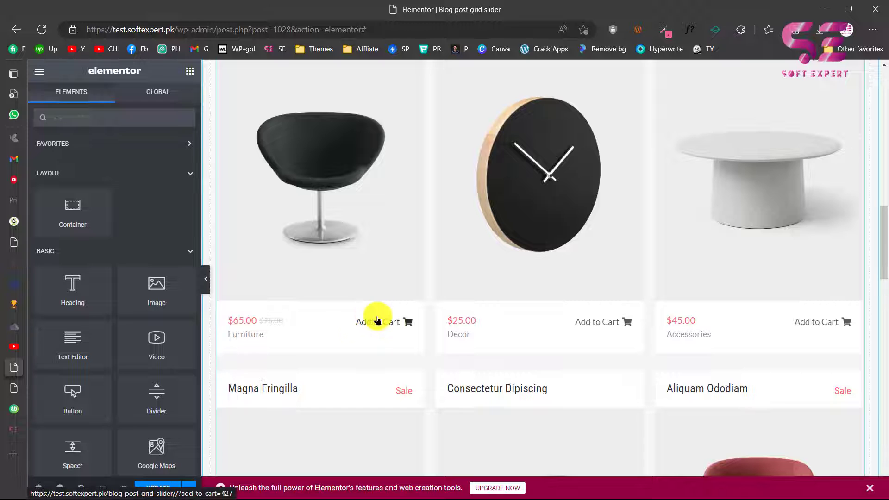
{"action": "scroll", "coordinate": [287, 331], "scroll_direction": "down", "scroll_amount": 8}
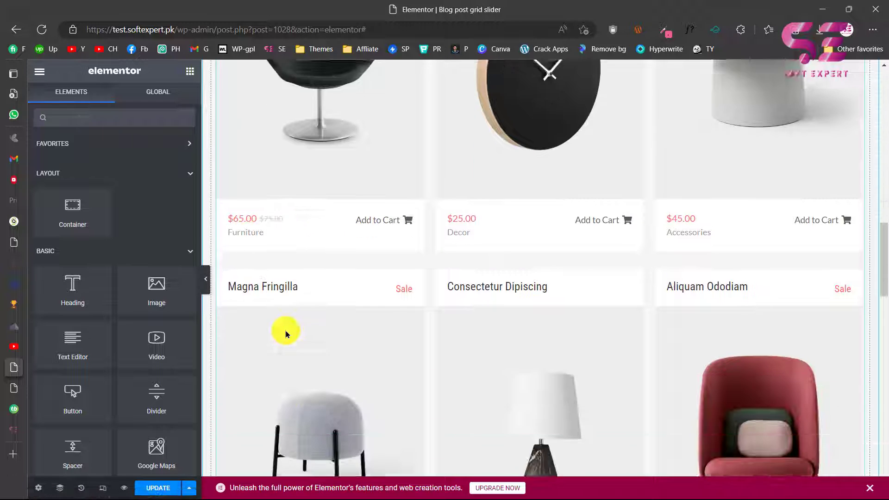
{"action": "scroll", "coordinate": [498, 243], "scroll_direction": "down", "scroll_amount": 5}
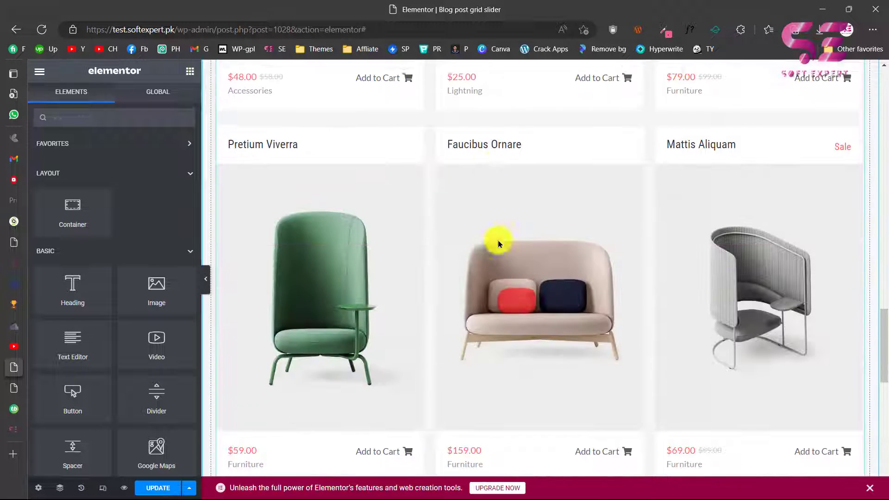
{"action": "scroll", "coordinate": [602, 186], "scroll_direction": "down", "scroll_amount": 2}
{"action": "scroll", "coordinate": [602, 187], "scroll_direction": "down", "scroll_amount": 3}
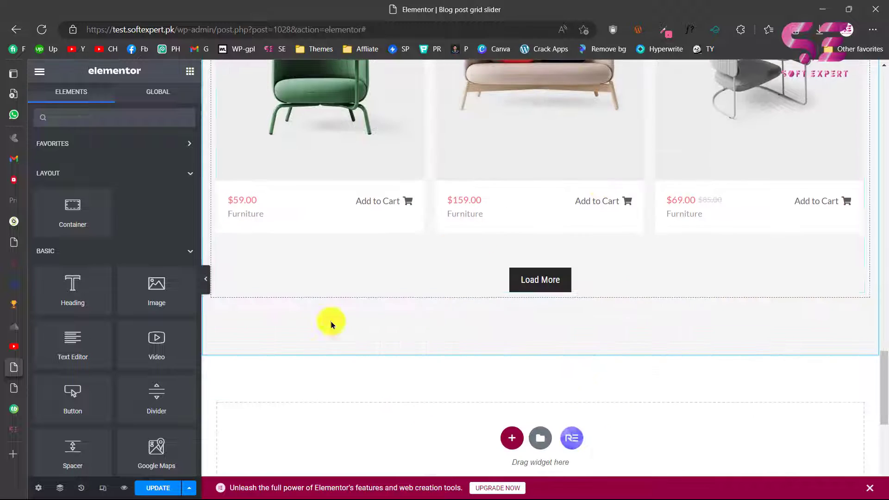
{"action": "left_click", "coordinate": [155, 489]}
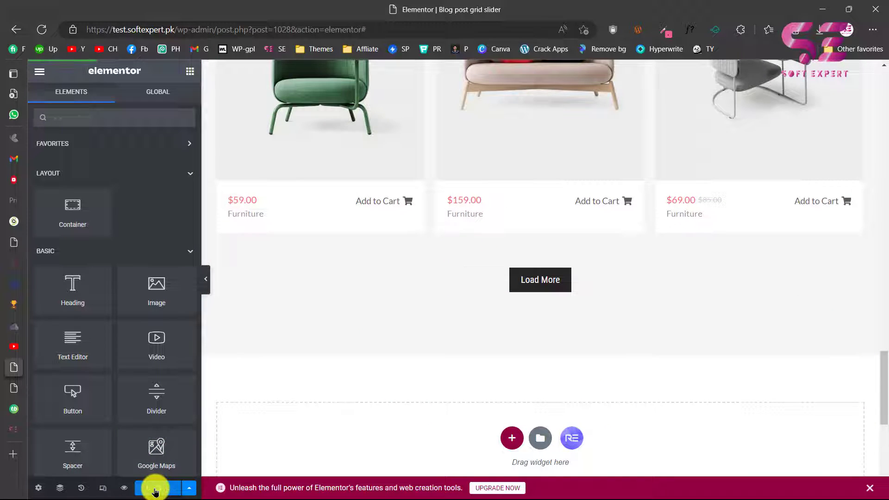
- Preview the page and scroll through to check the green-button carousel above the three-column product grid
{"action": "left_click", "coordinate": [124, 489]}
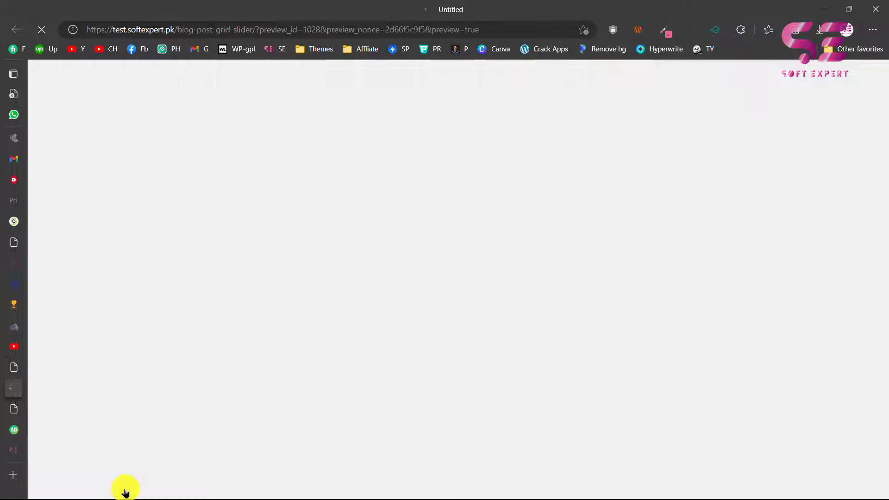
{"action": "scroll", "coordinate": [436, 305], "scroll_direction": "down", "scroll_amount": 3}
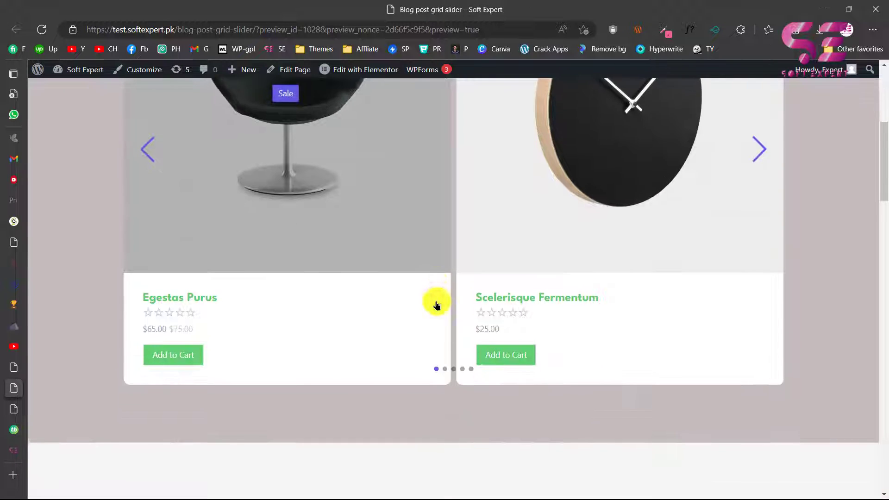
{"action": "scroll", "coordinate": [531, 200], "scroll_direction": "down", "scroll_amount": 10}
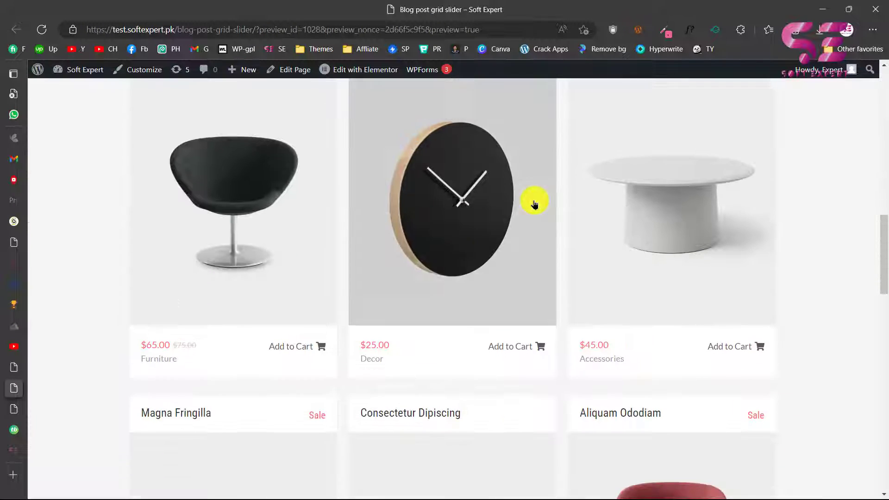
{"action": "scroll", "coordinate": [408, 234], "scroll_direction": "down", "scroll_amount": 7}
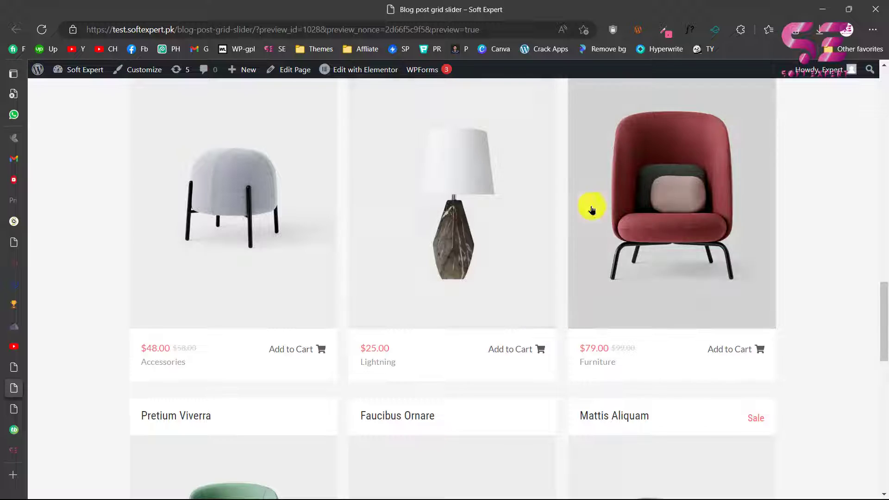
{"action": "scroll", "coordinate": [352, 246], "scroll_direction": "down", "scroll_amount": 3}
{"action": "scroll", "coordinate": [472, 350], "scroll_direction": "up", "scroll_amount": 4}
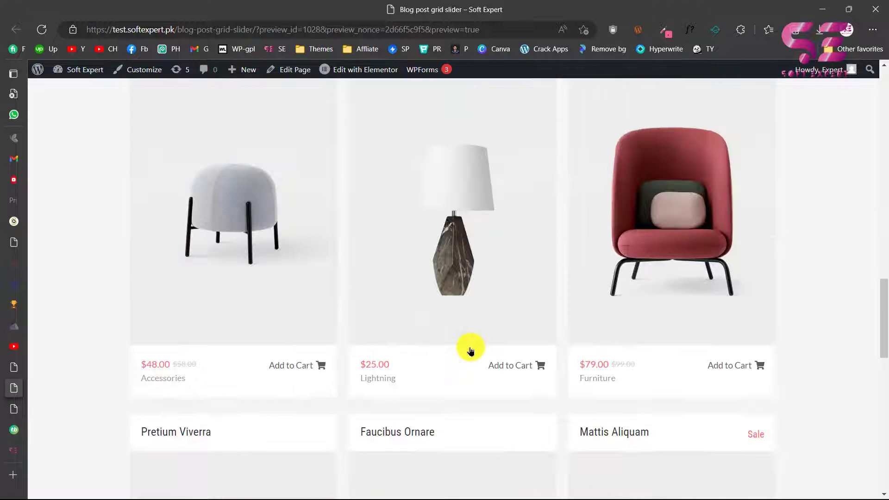
{"action": "scroll", "coordinate": [470, 351], "scroll_direction": "up", "scroll_amount": 10}
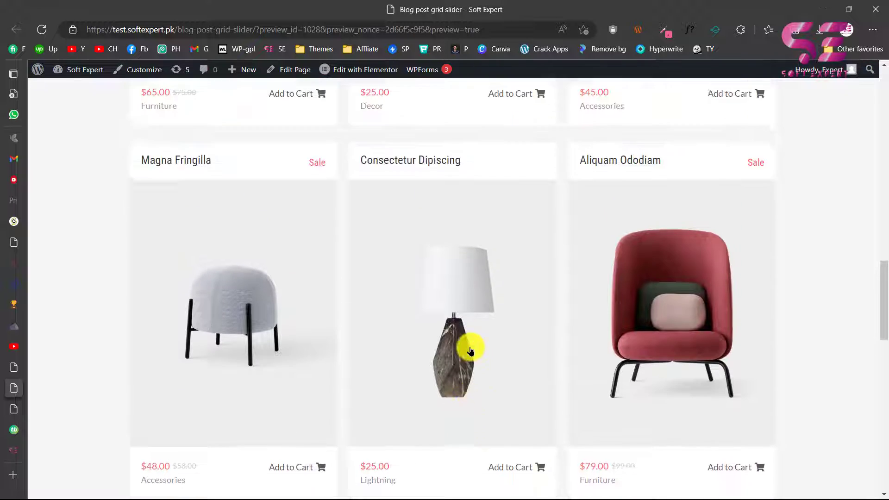
{"action": "scroll", "coordinate": [470, 348], "scroll_direction": "up", "scroll_amount": 4}
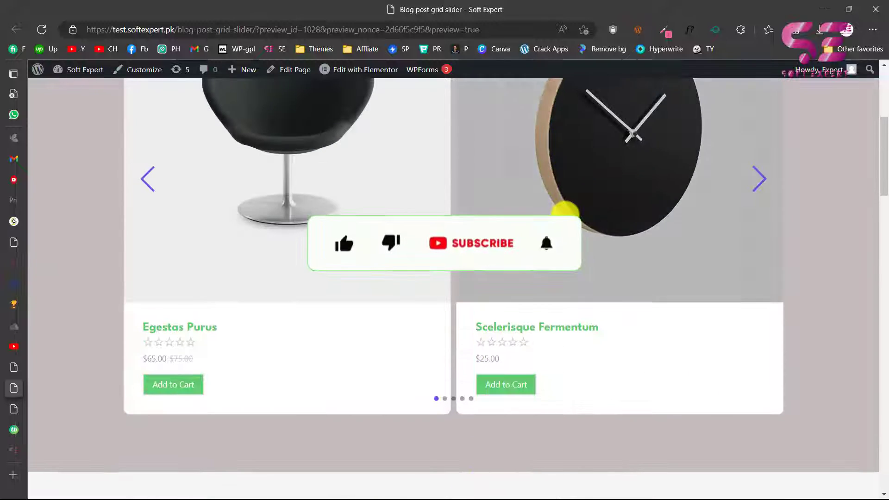
{"action": "scroll", "coordinate": [564, 208], "scroll_direction": "up", "scroll_amount": 4}
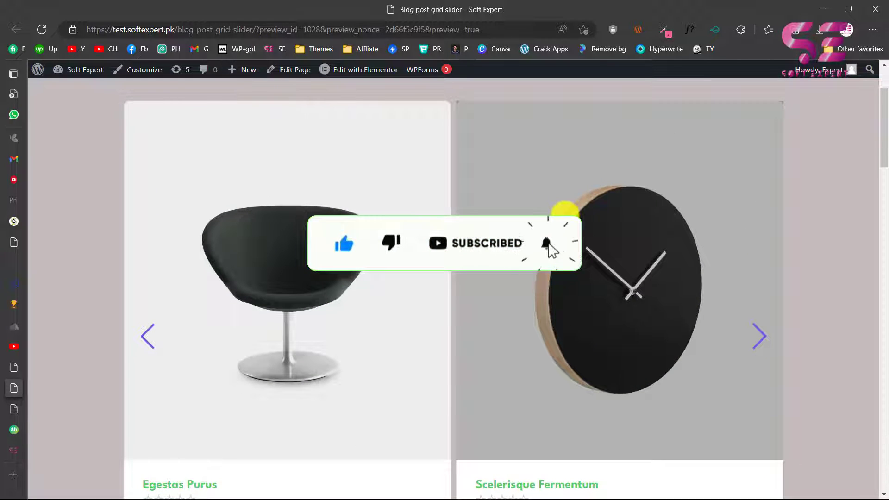
{"action": "scroll", "coordinate": [564, 209], "scroll_direction": "down", "scroll_amount": 10}
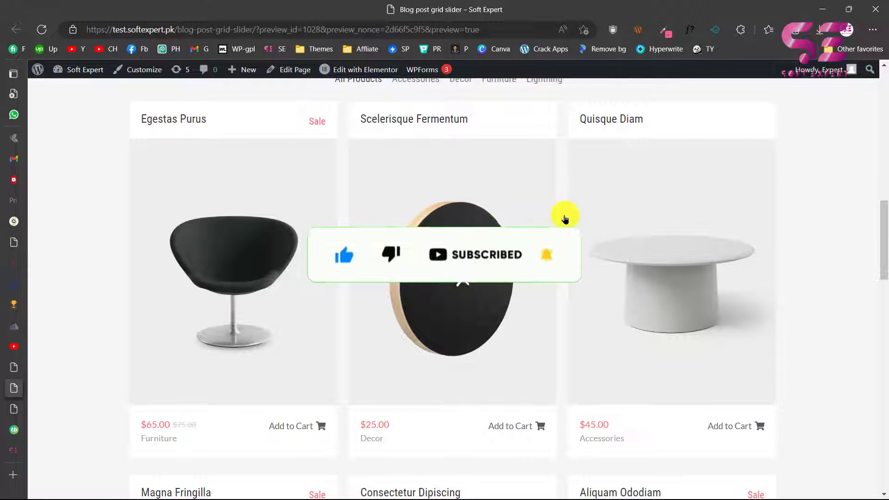